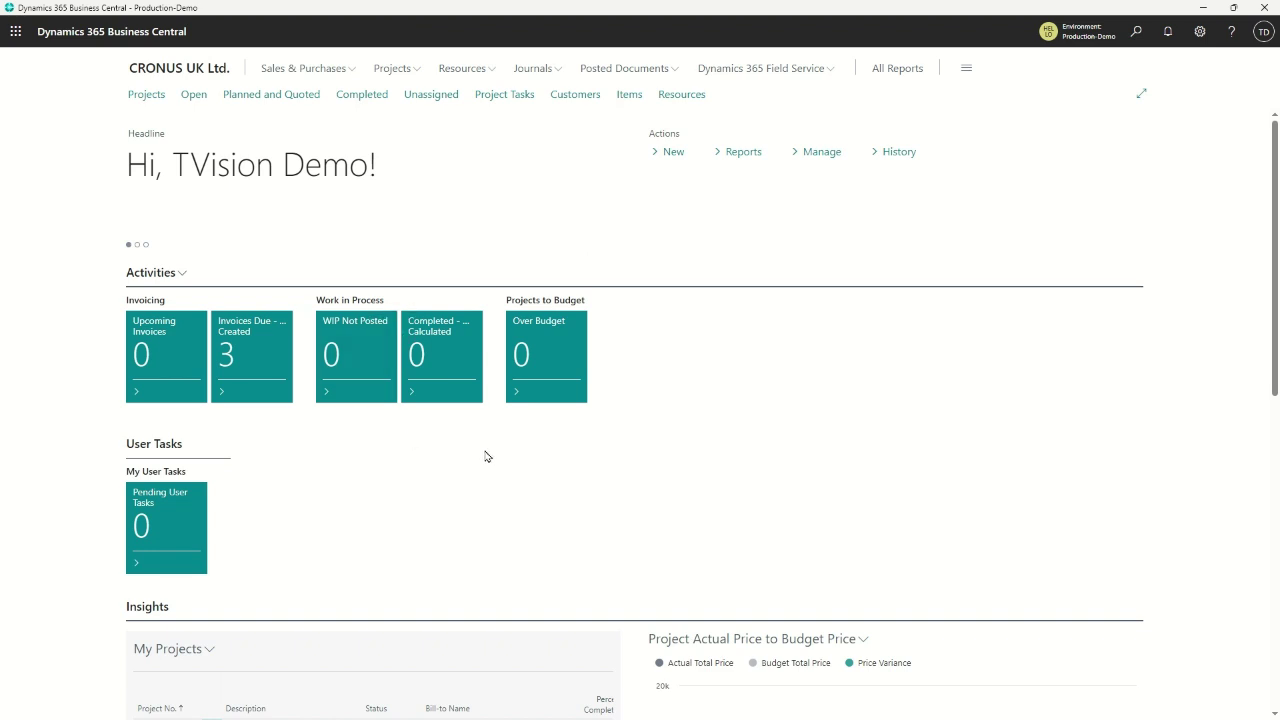
Step: Review the My Projects list and the project price, cost and profitability charts in the Insights section
scroll(423, 525, down, 5)
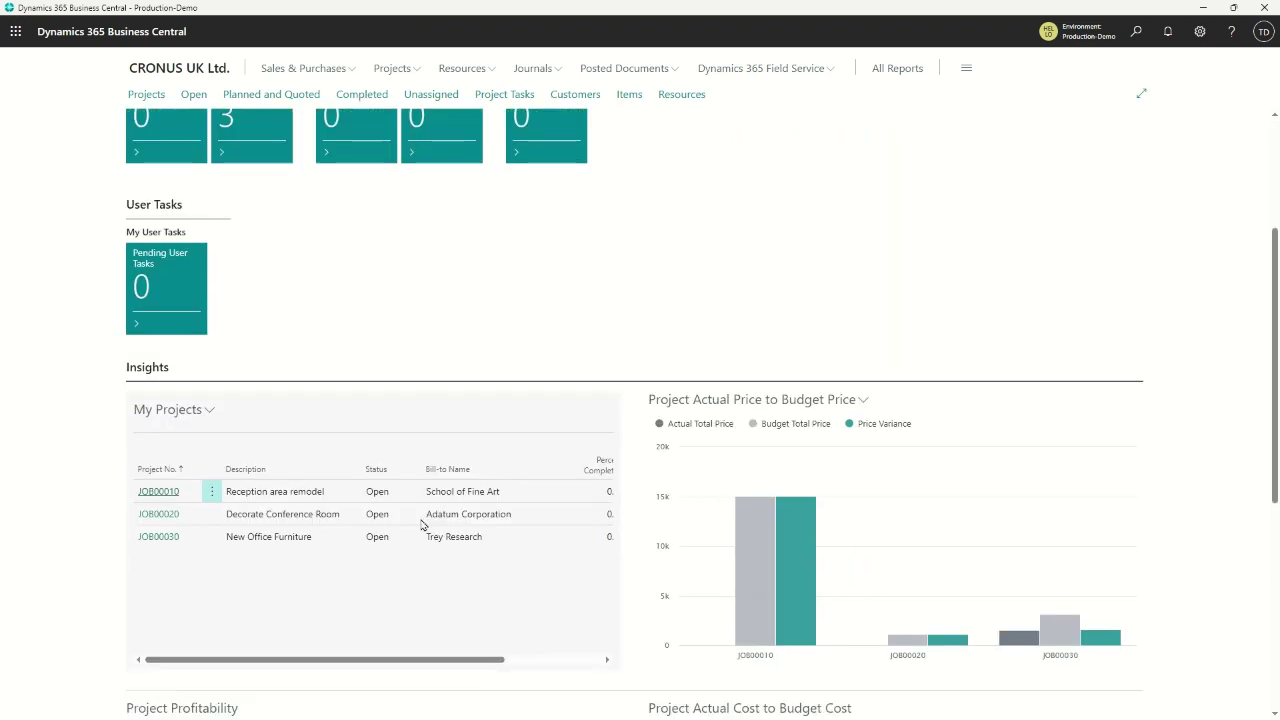
scroll(441, 464, up, 1)
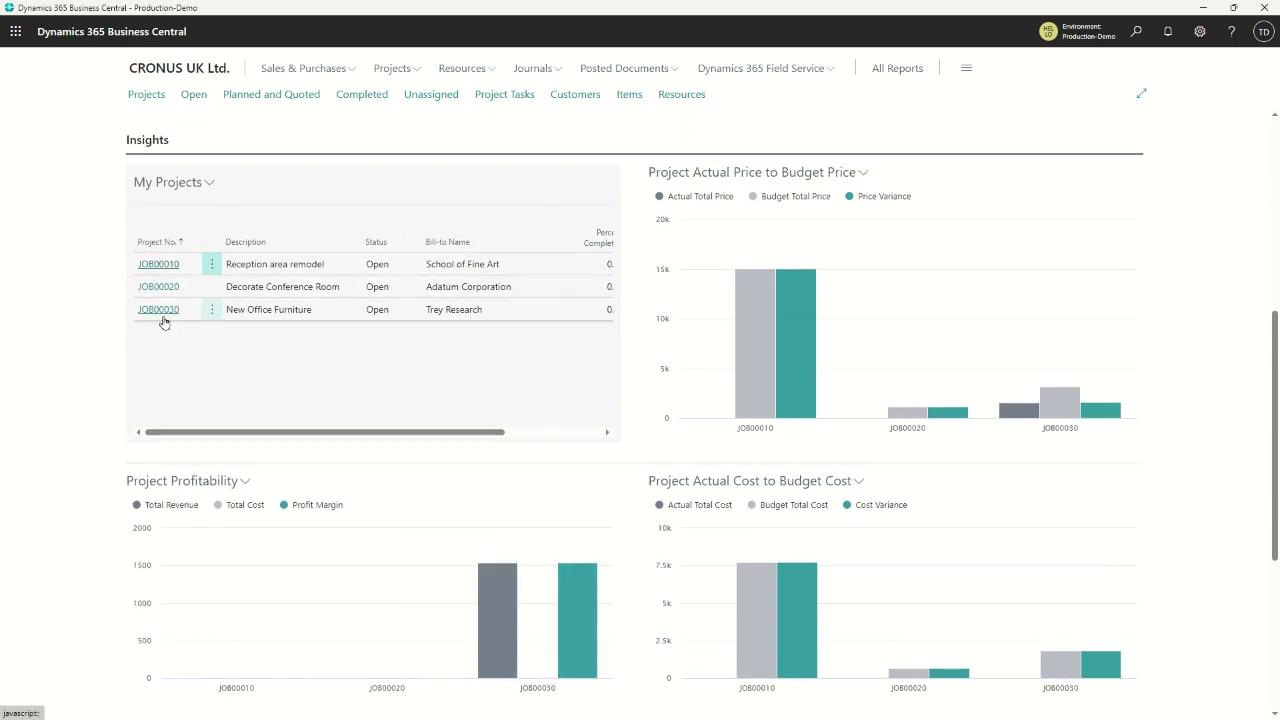
mouse_move(775, 342)
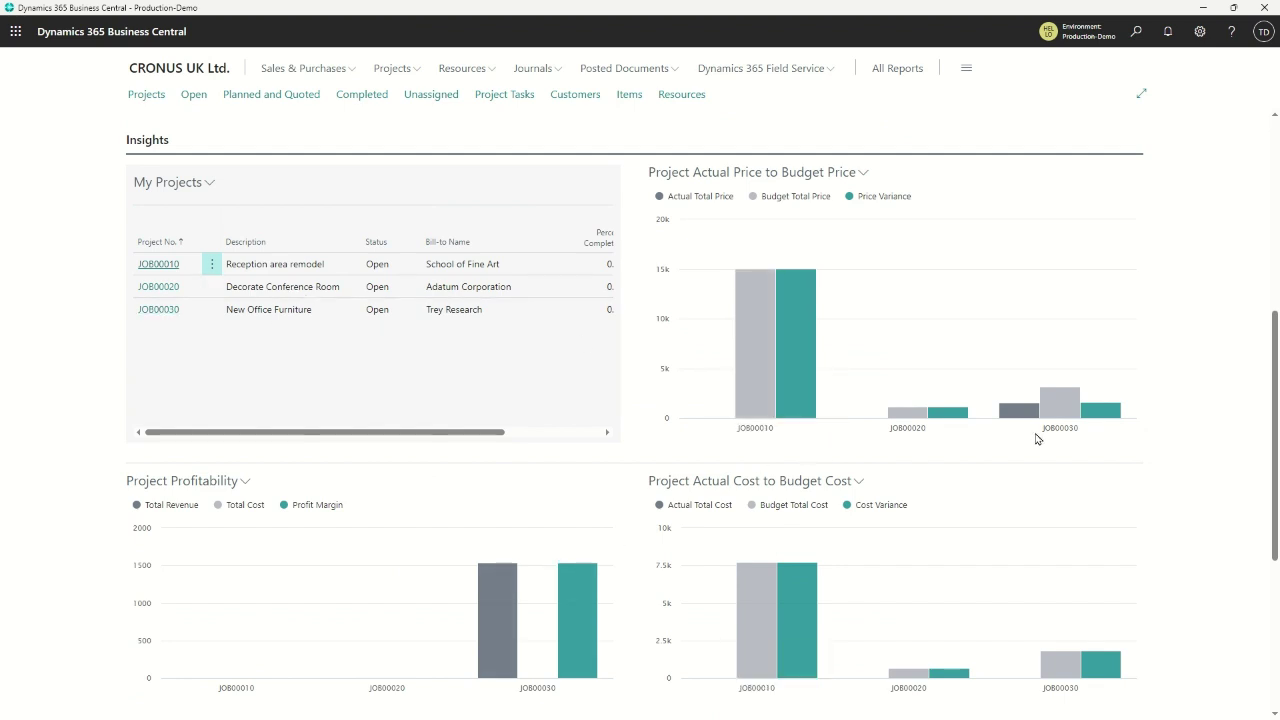
mouse_move(440, 553)
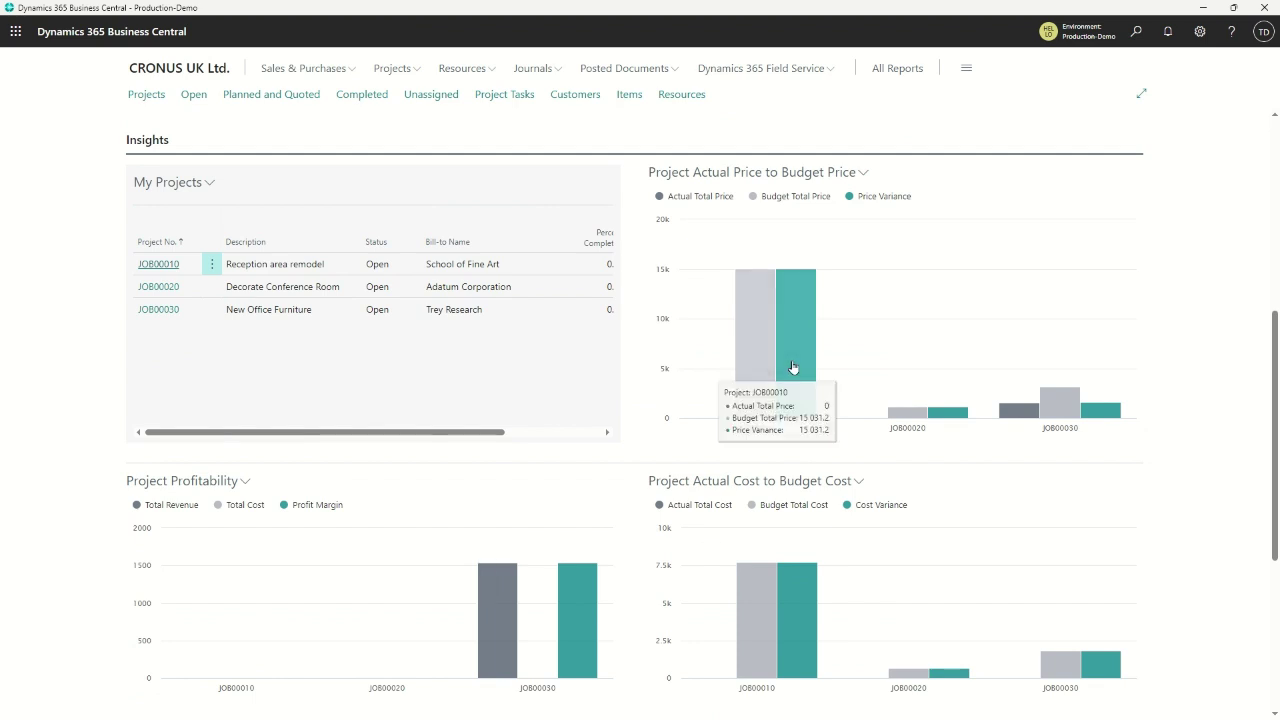
Step: Remove project JOB00030 from the managed My Projects list and close the list
click(211, 183)
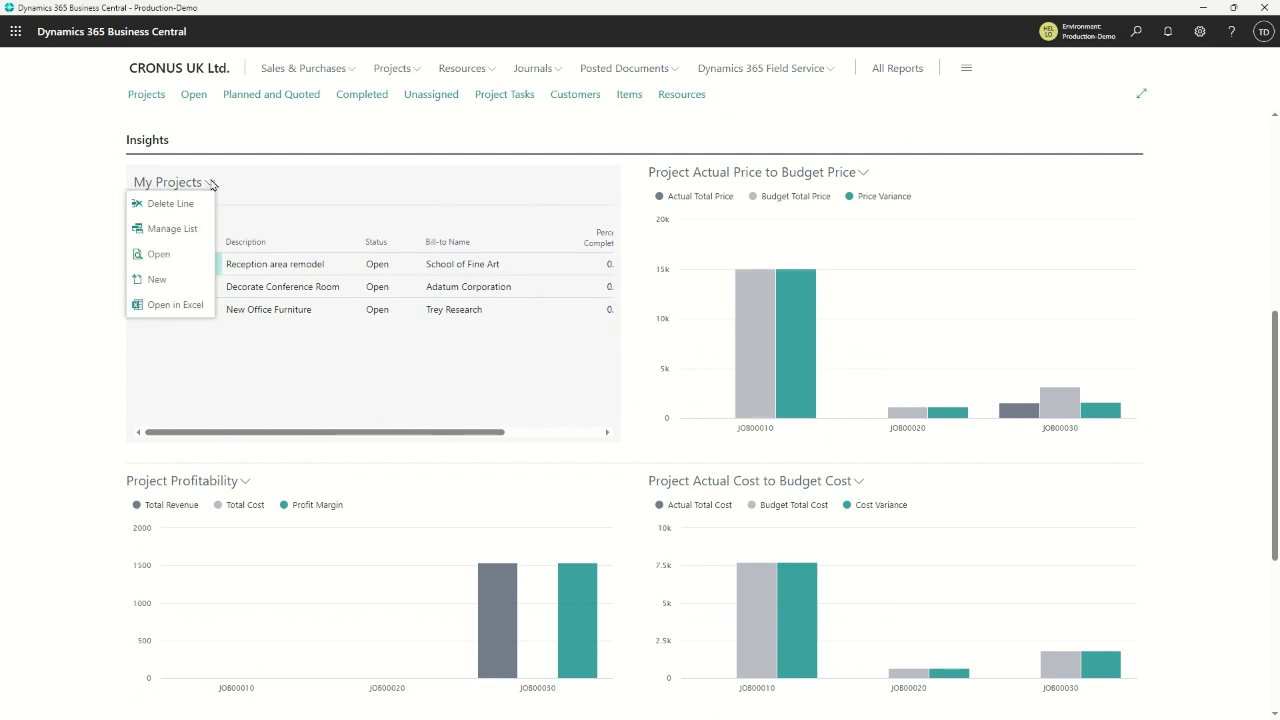
click(174, 229)
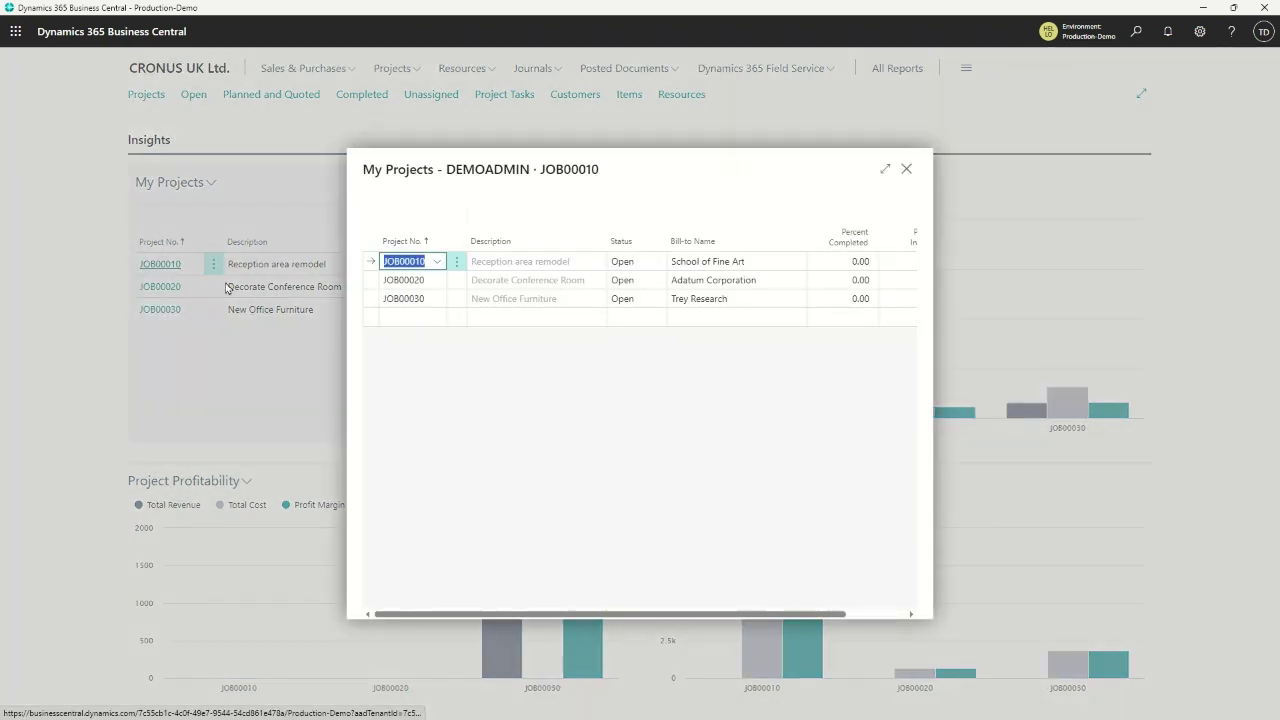
click(455, 298)
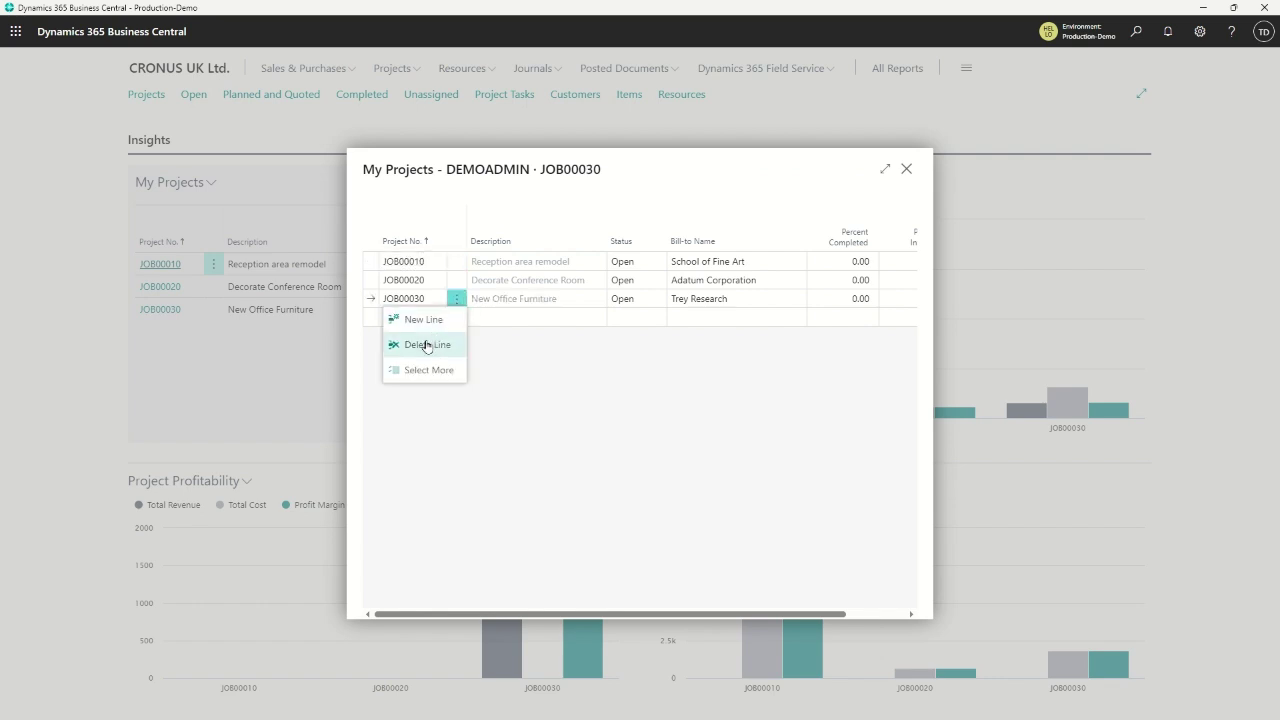
click(427, 344)
click(700, 416)
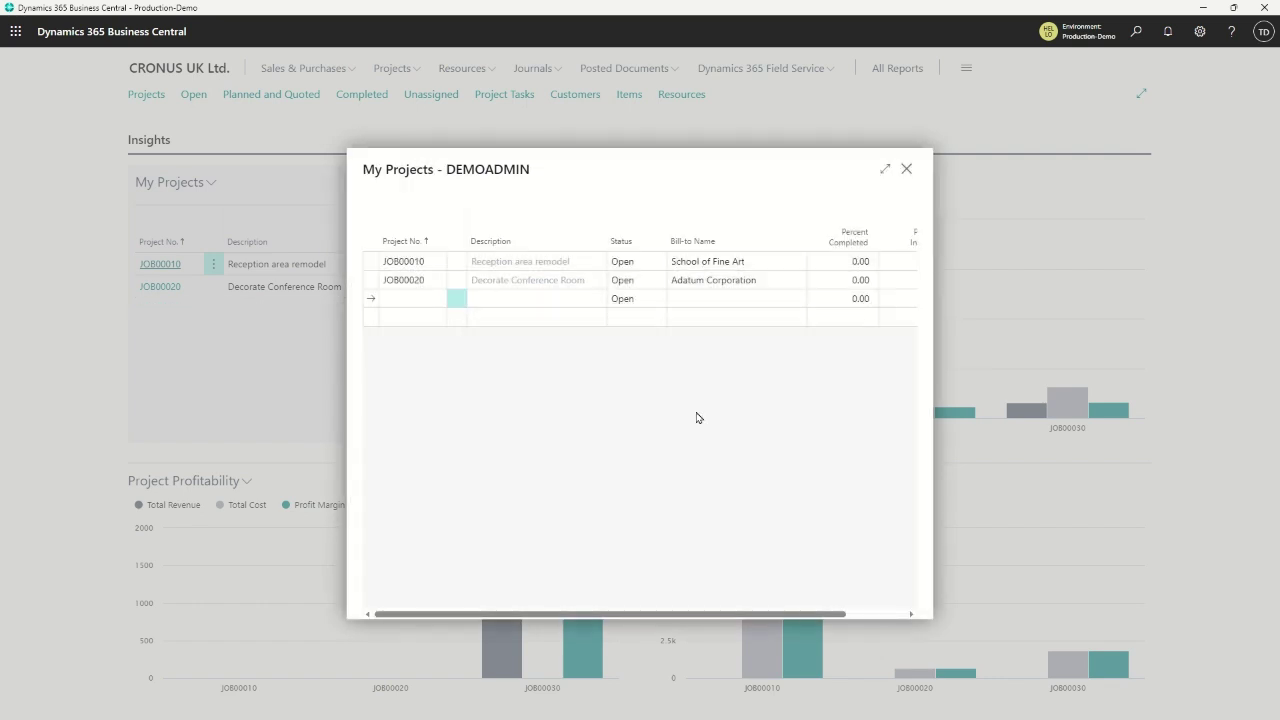
click(906, 170)
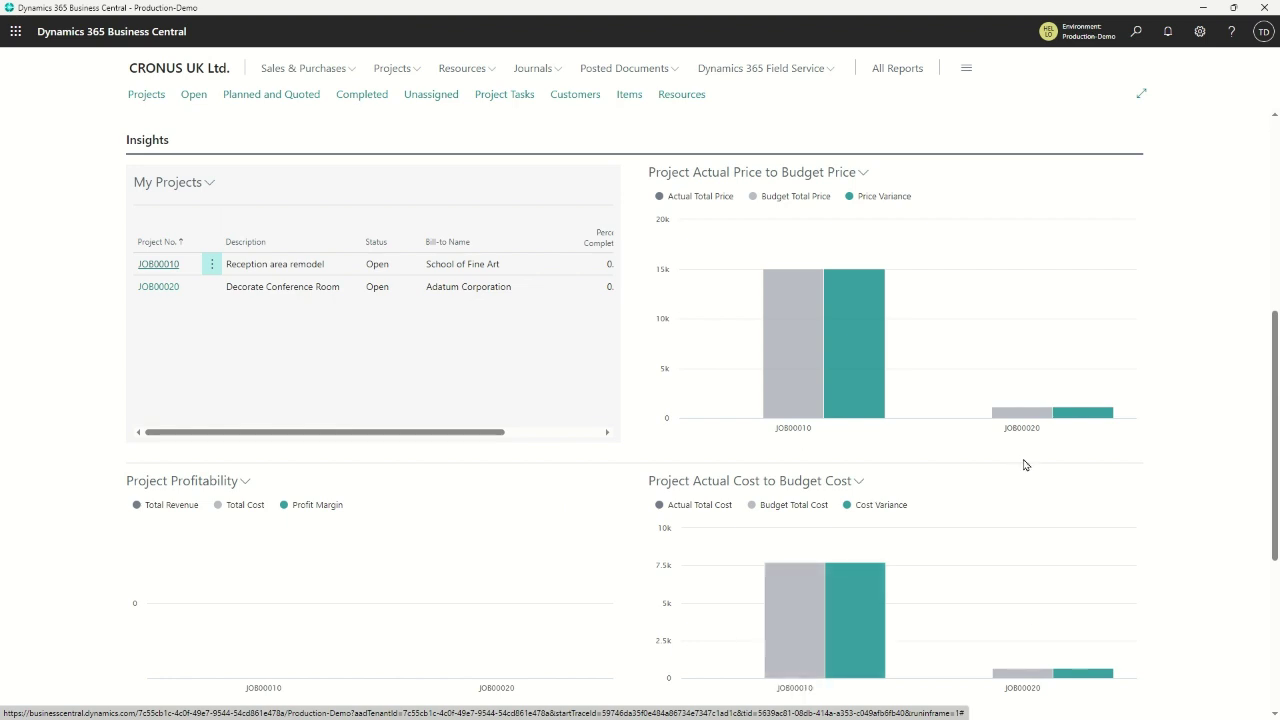
Step: Add project JOB00030 back on a new line of the managed My Projects list and close the list
click(211, 183)
click(190, 238)
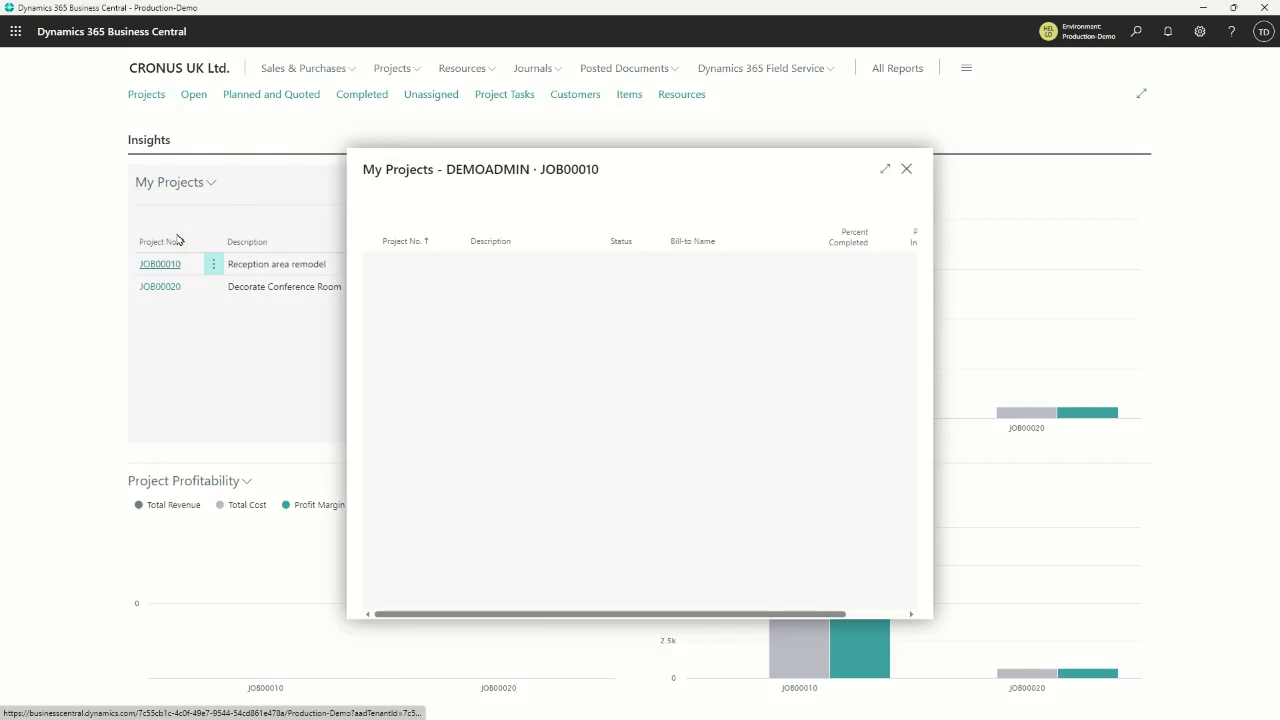
click(434, 298)
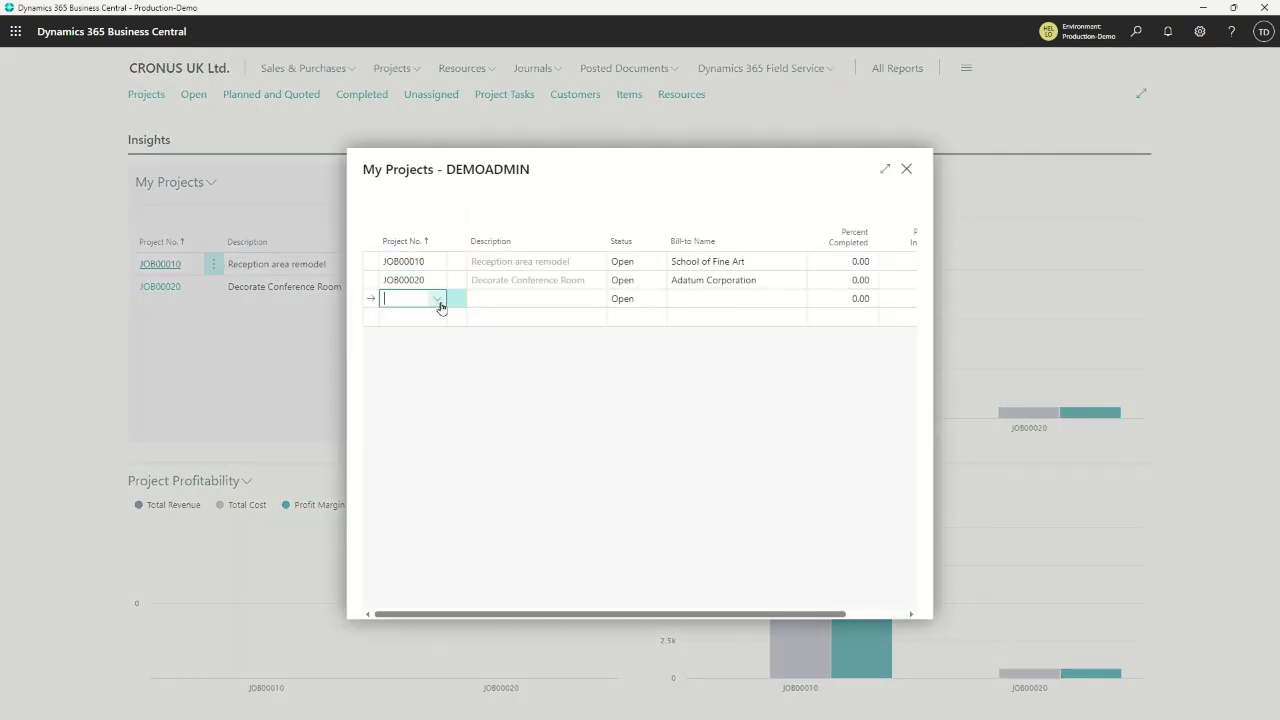
click(438, 301)
click(435, 393)
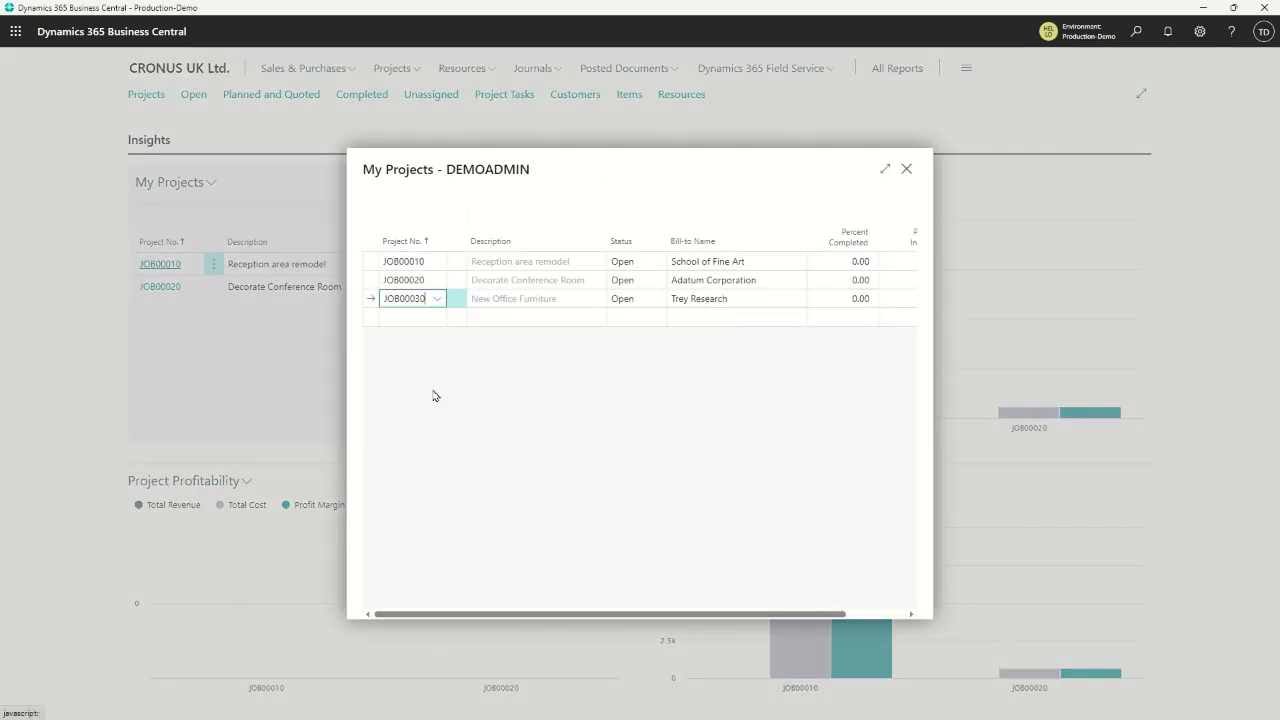
click(906, 169)
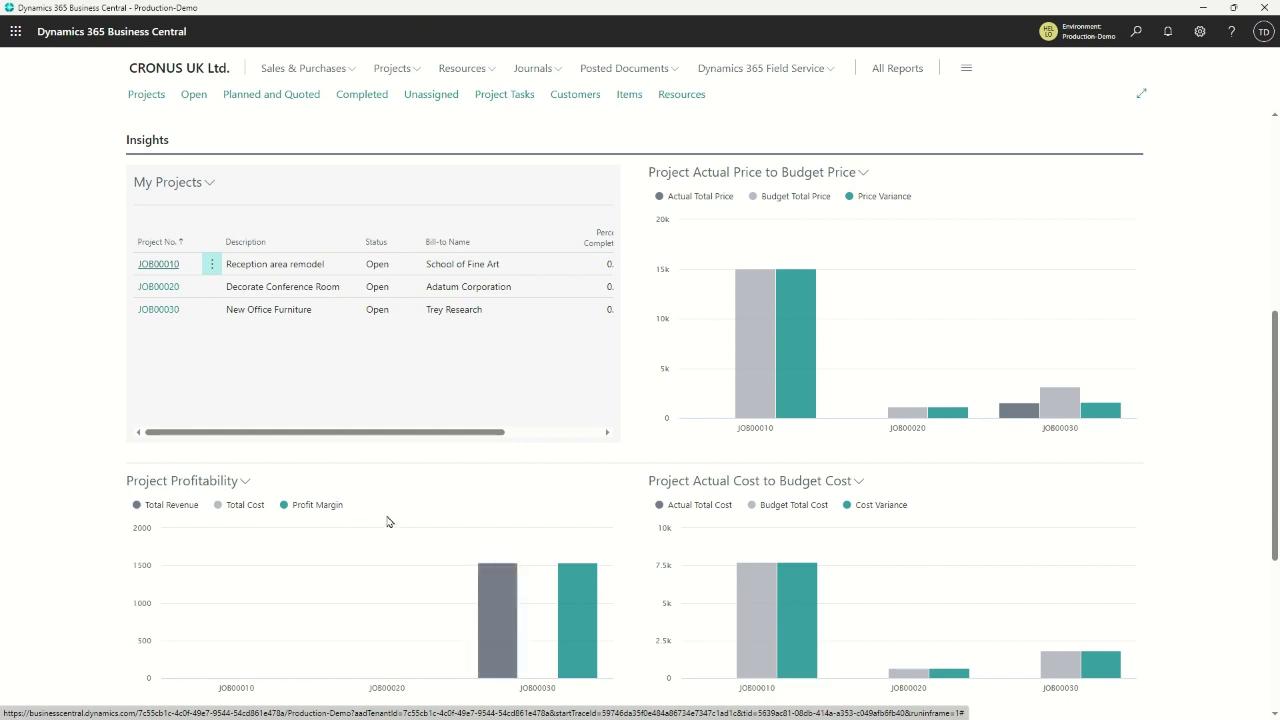
Step: Look over the rest of the role centre, then open JOB00010's card from the Projects list and review its tasks
scroll(389, 521, down, 4)
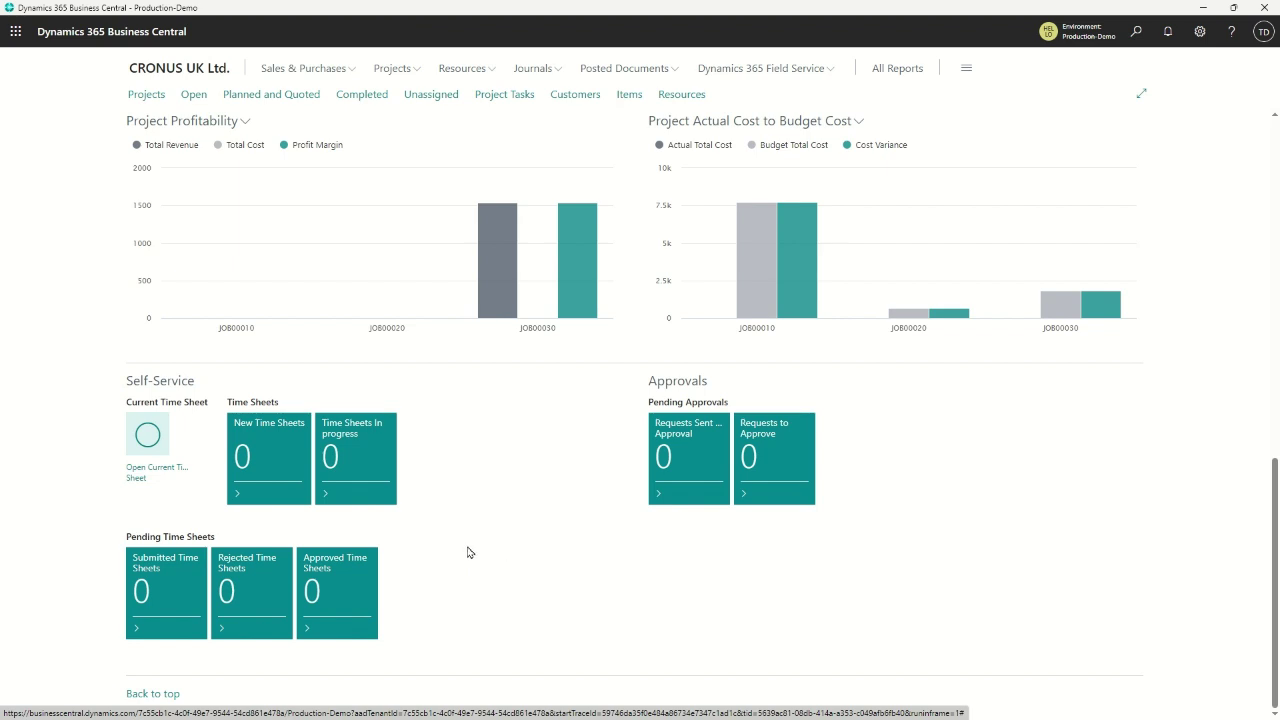
scroll(462, 554, up, 10)
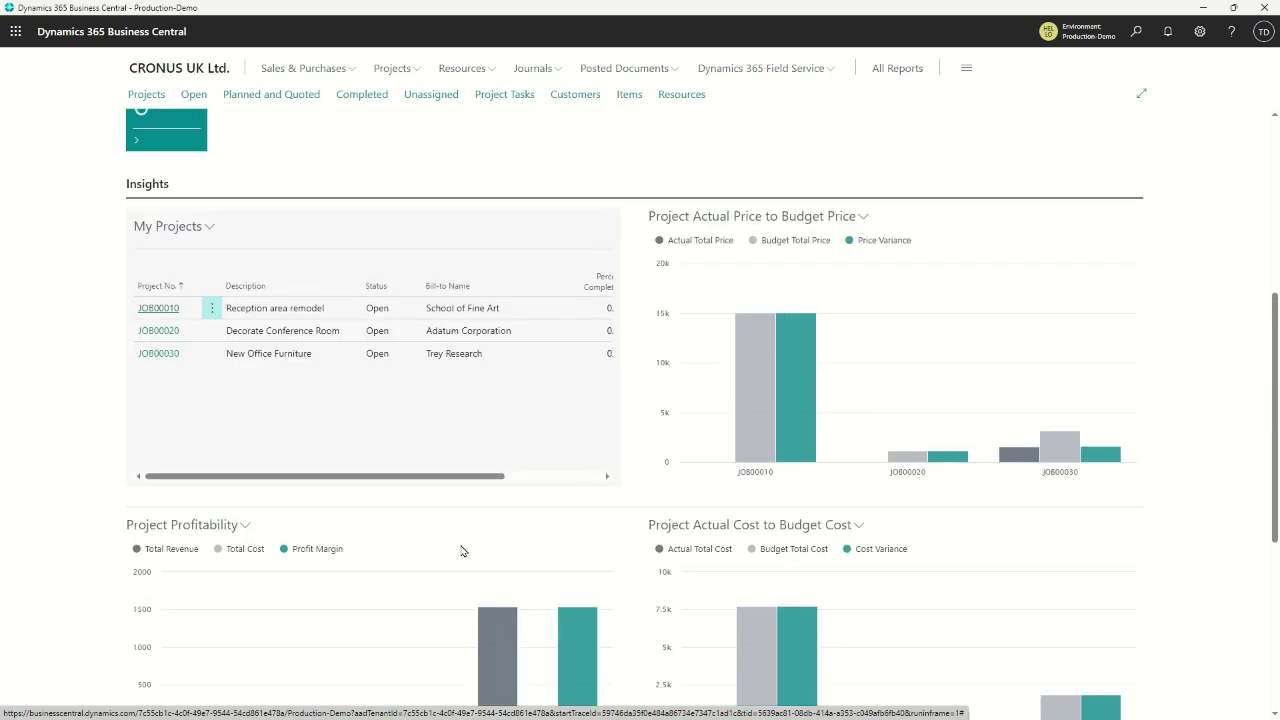
click(150, 95)
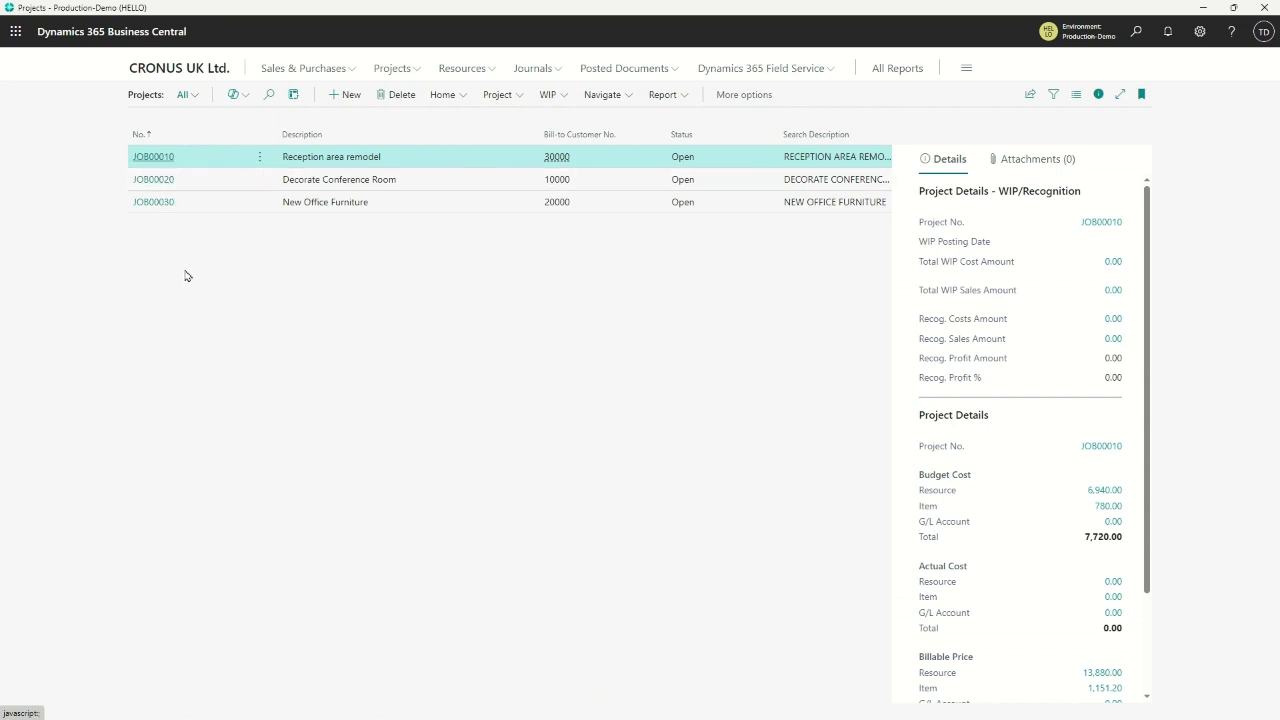
click(157, 158)
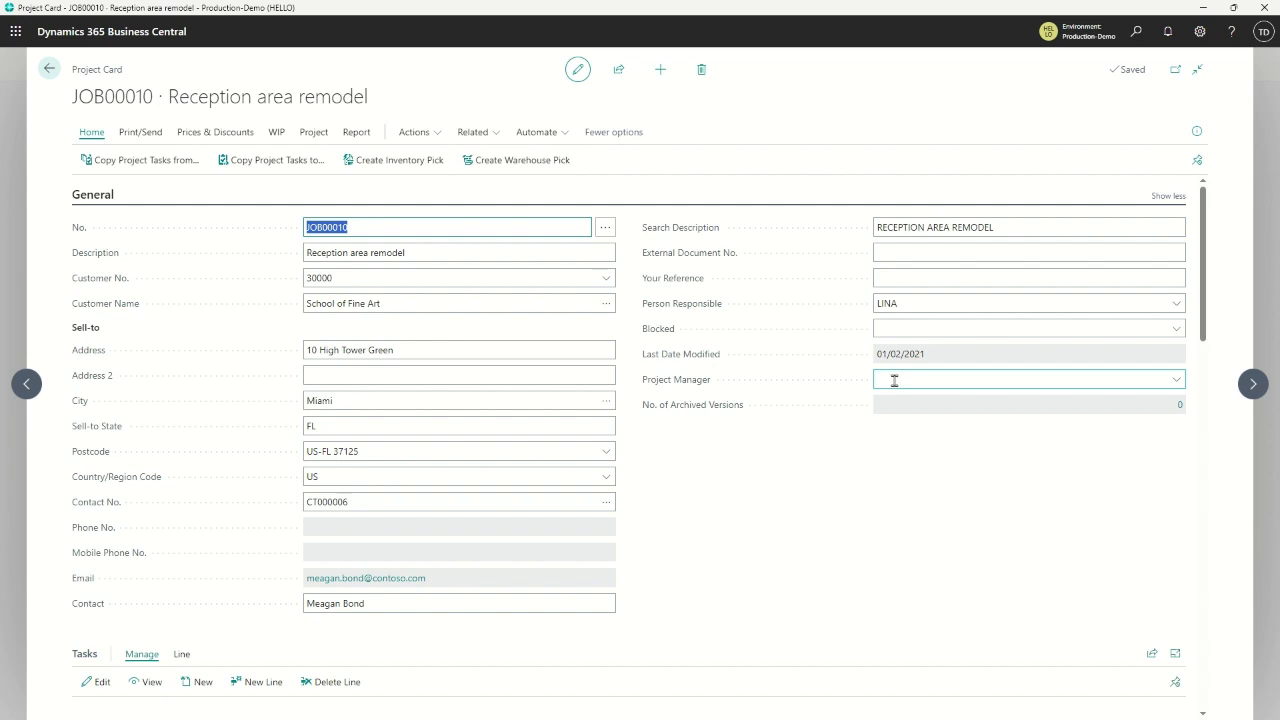
scroll(661, 465, down, 5)
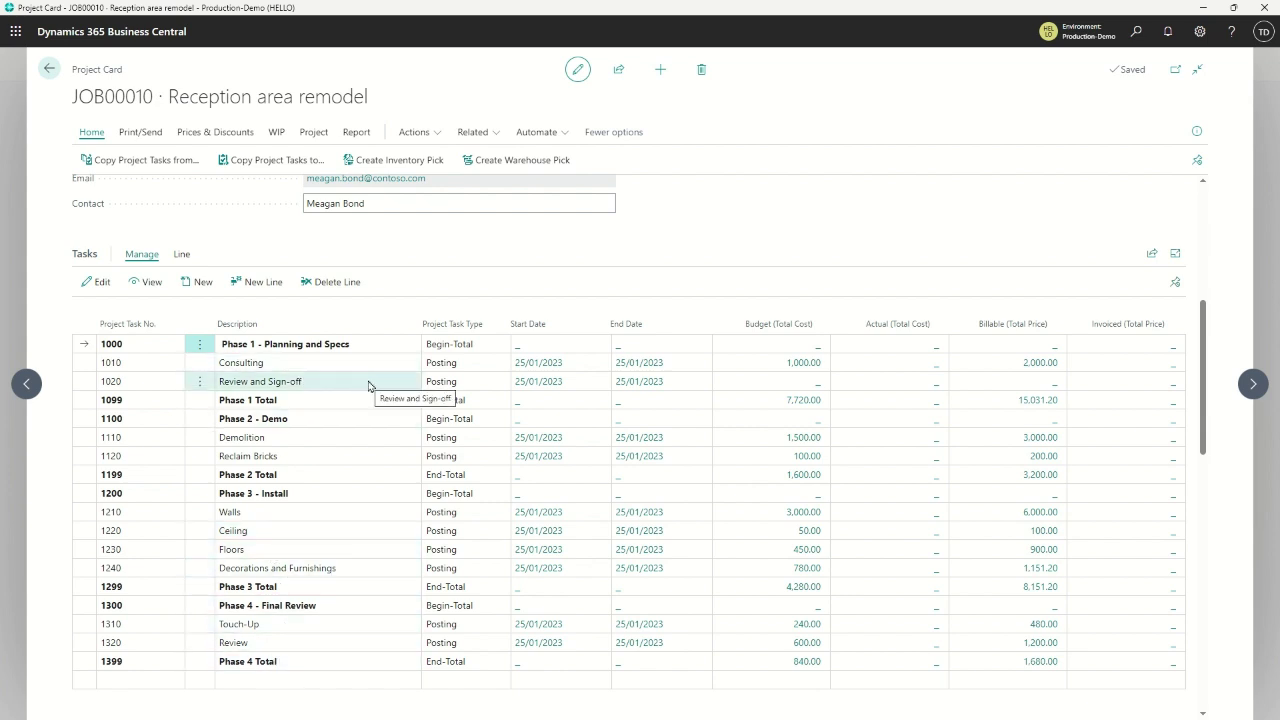
Step: Compare the task lines of the JOB00020 project card with the phased task structure of JOB00010
click(1251, 383)
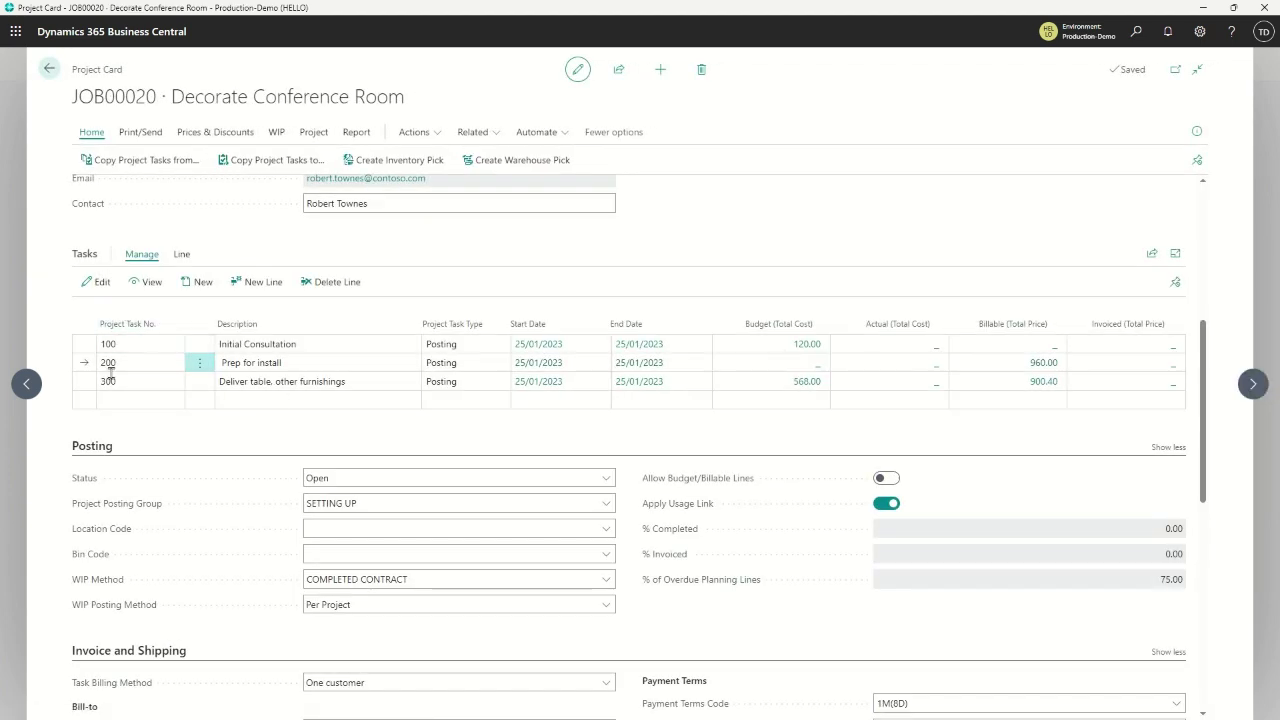
scroll(291, 220, up, 2)
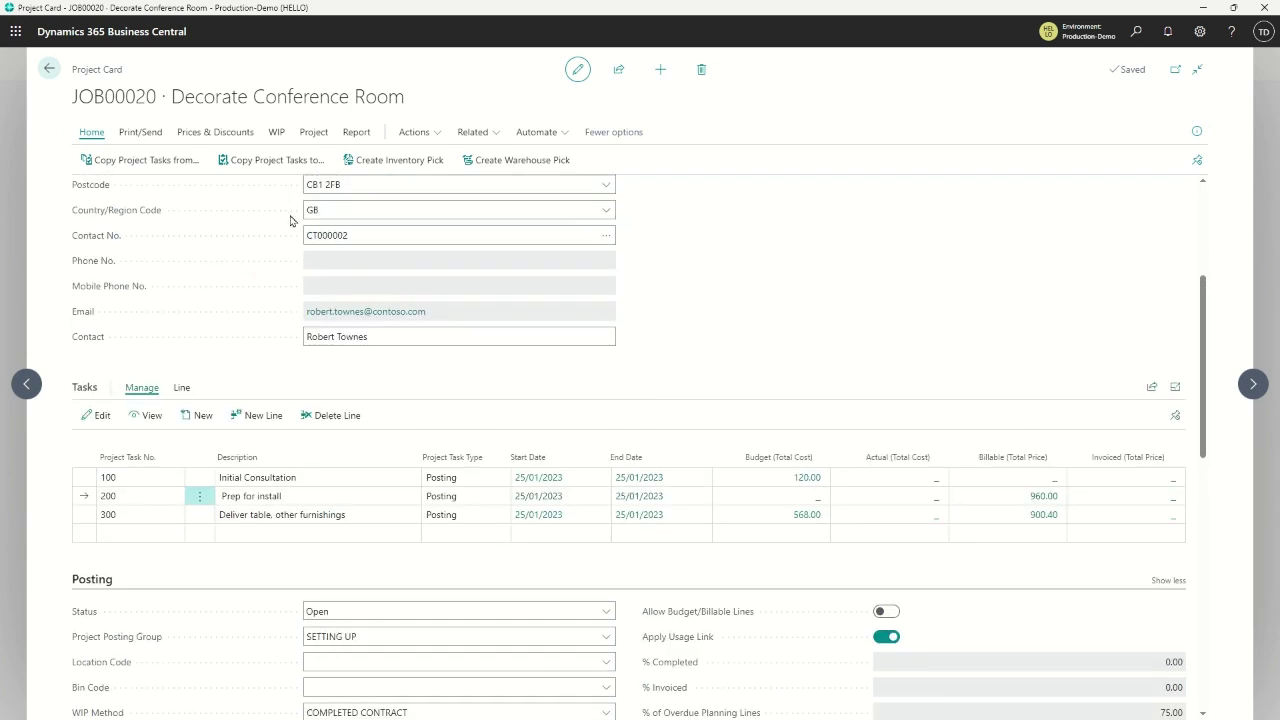
scroll(230, 333, down, 1)
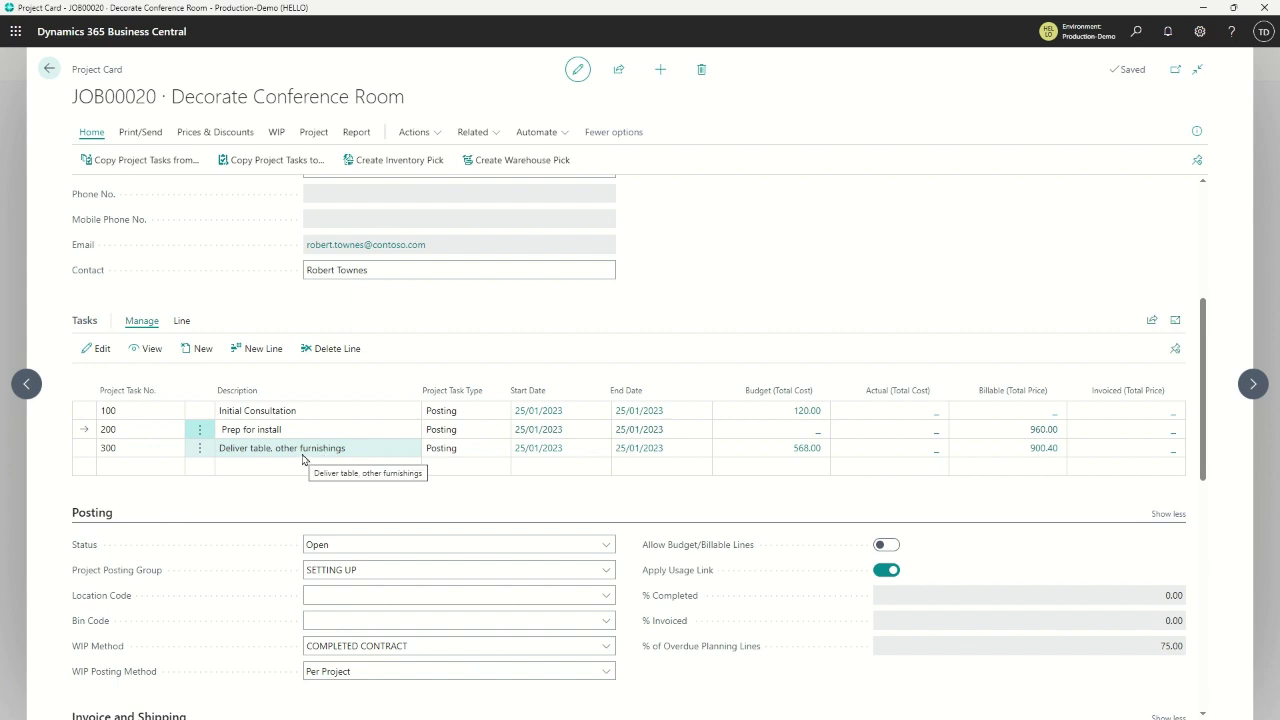
click(26, 383)
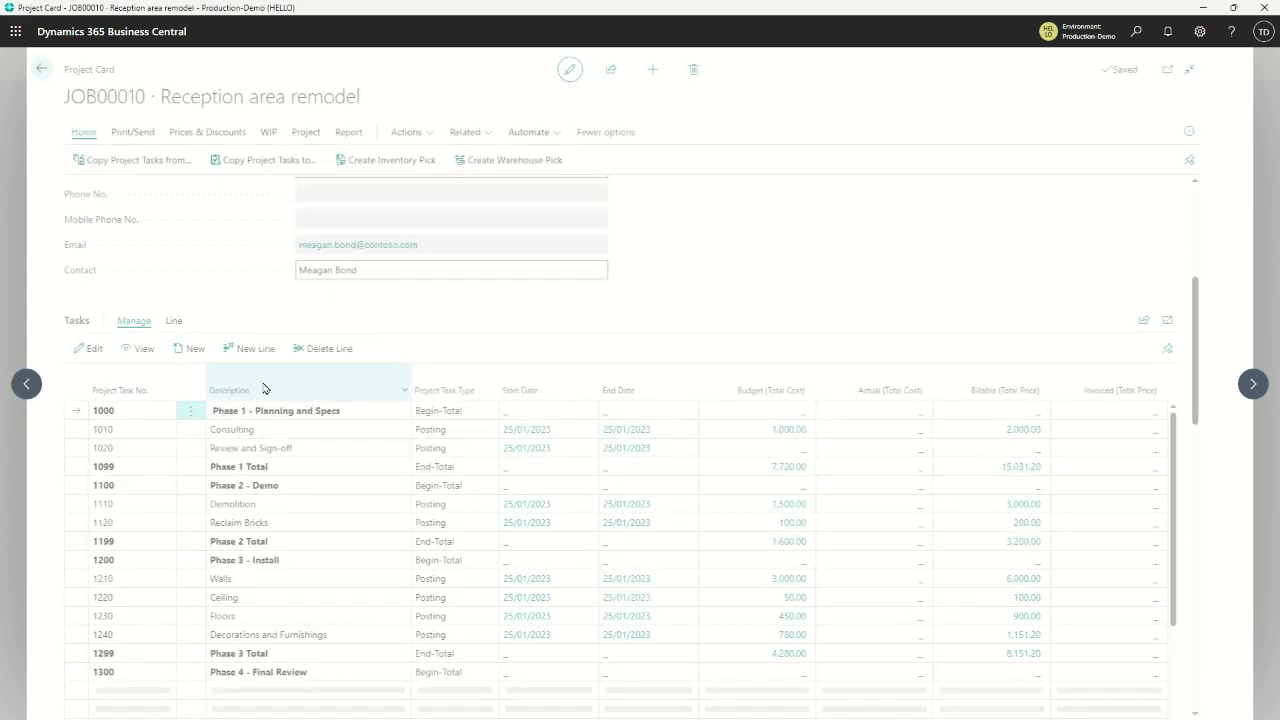
scroll(290, 510, down, 2)
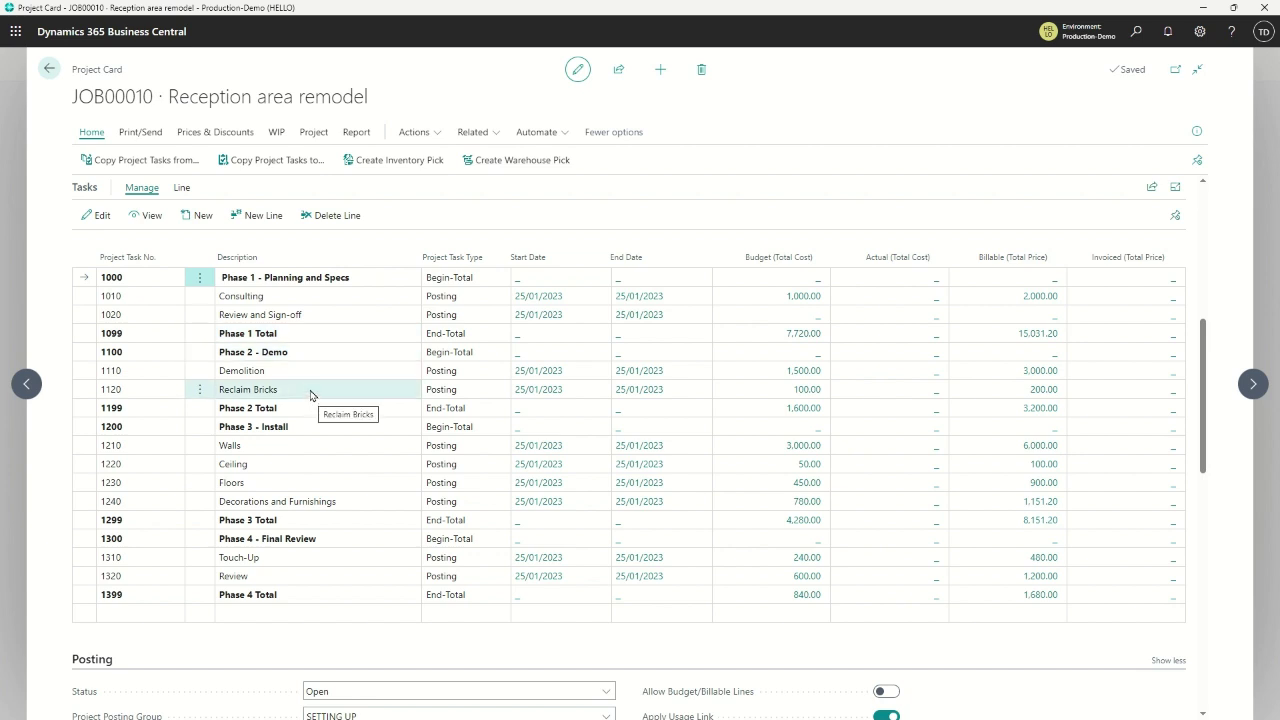
scroll(310, 393, up, 1)
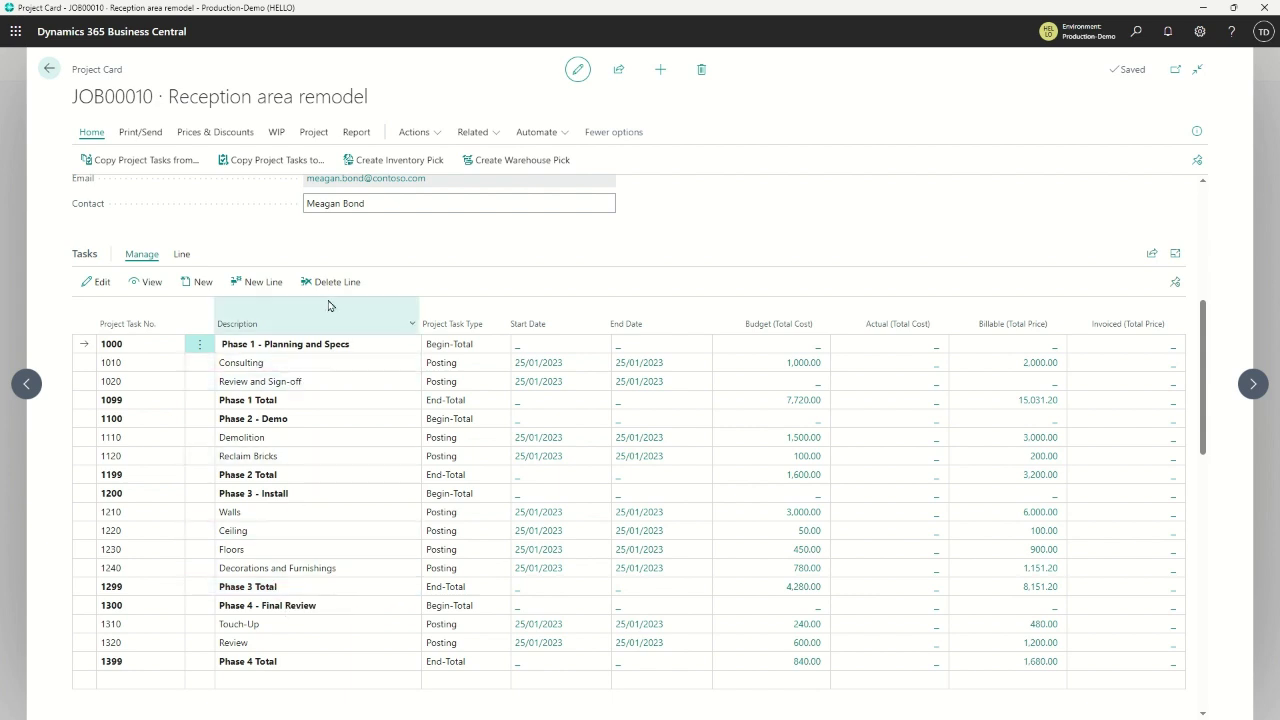
Step: Open JOB00010's project planning lines, review the line type options and the cost and price columns, and return to the card
click(323, 136)
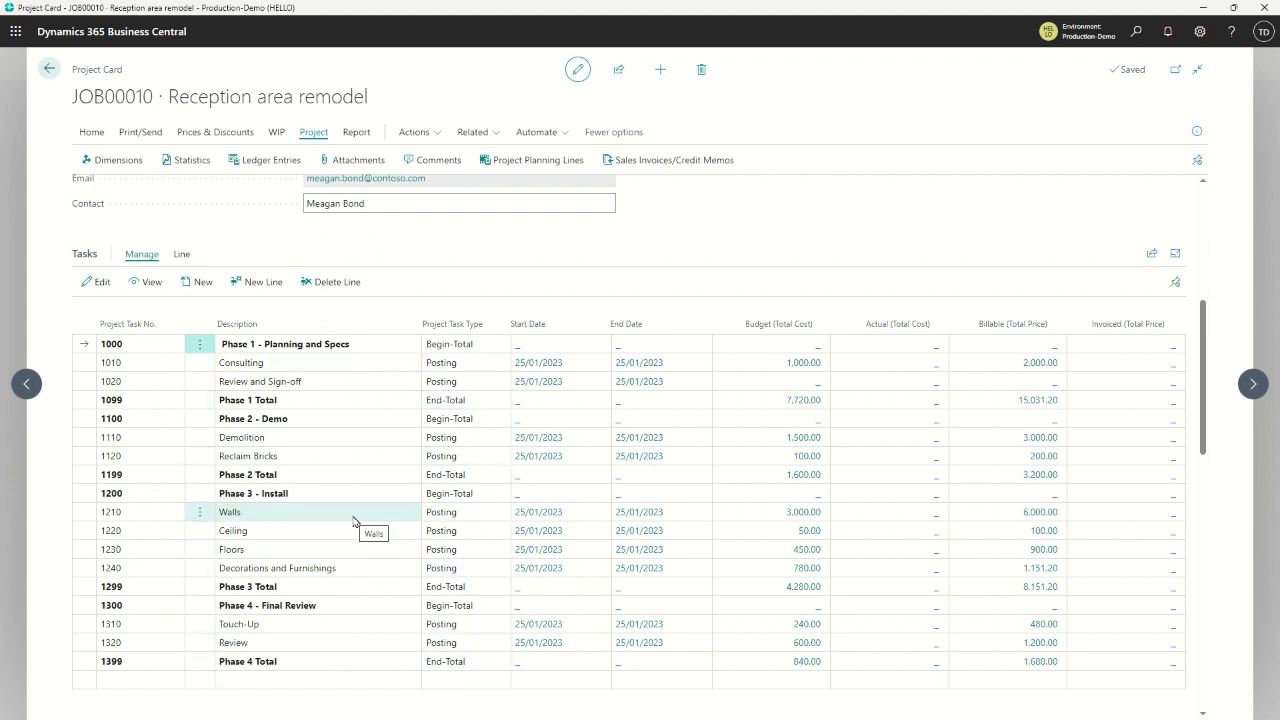
click(540, 161)
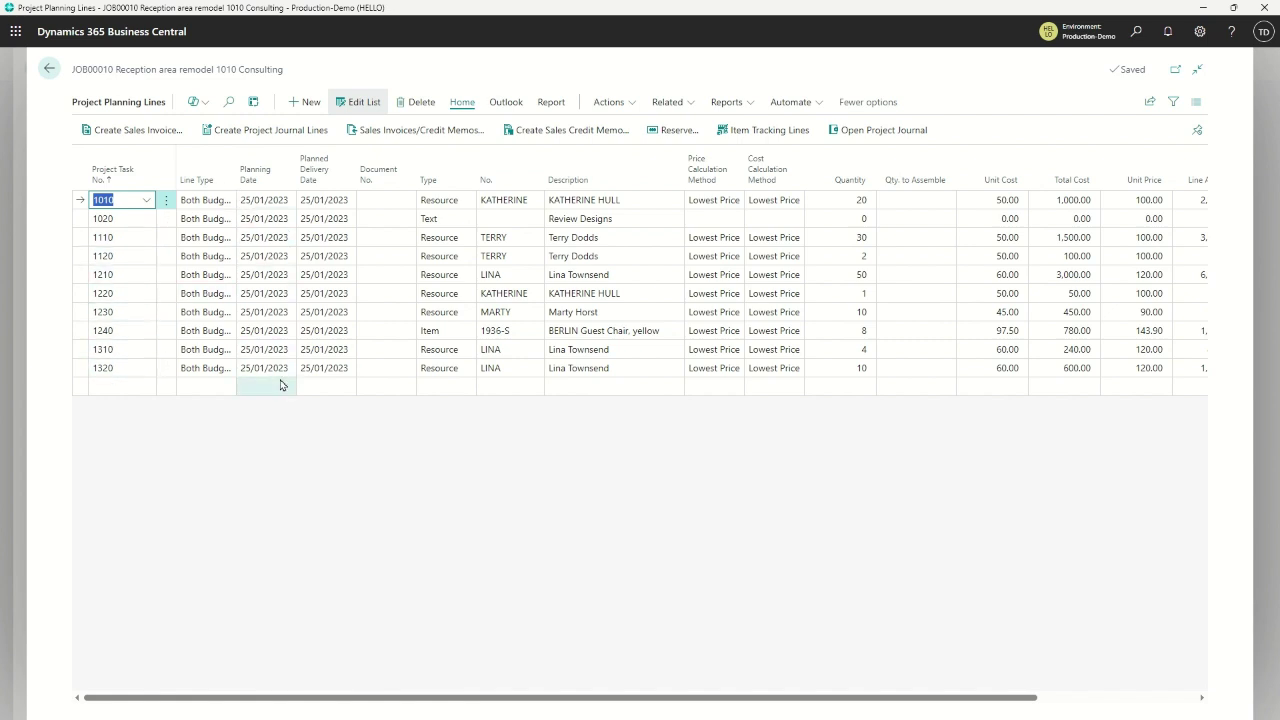
click(201, 205)
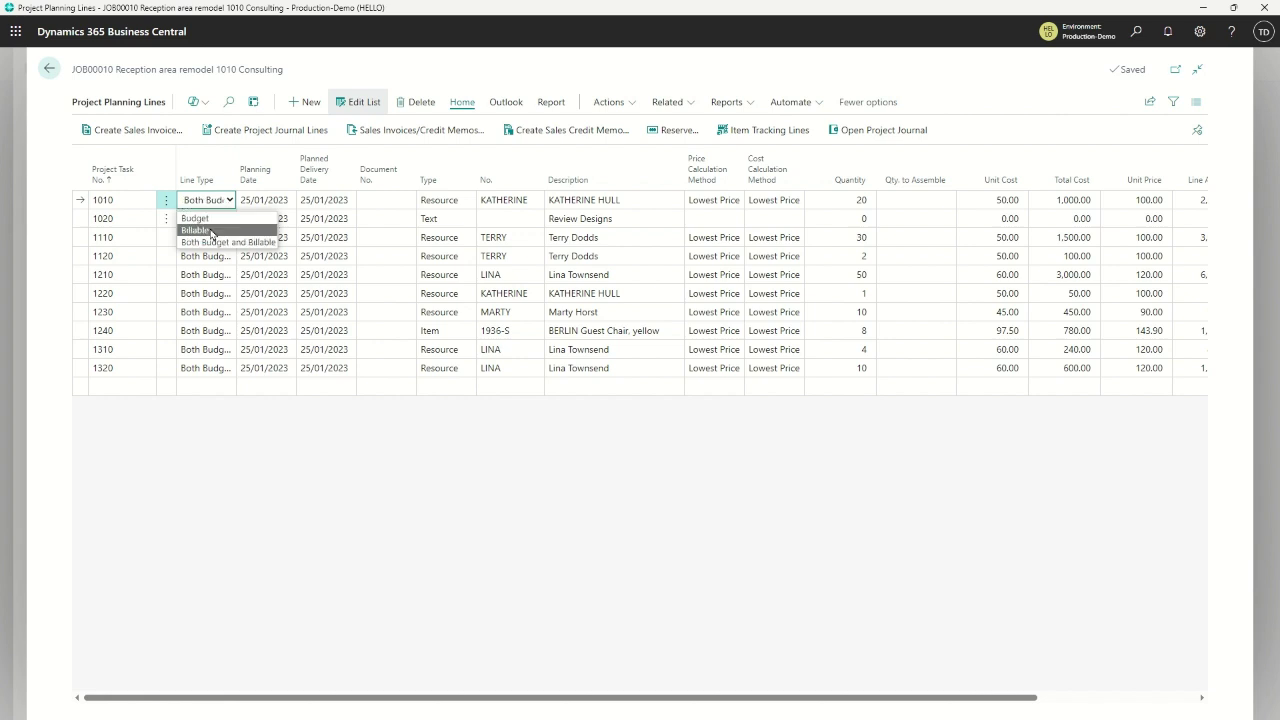
click(240, 413)
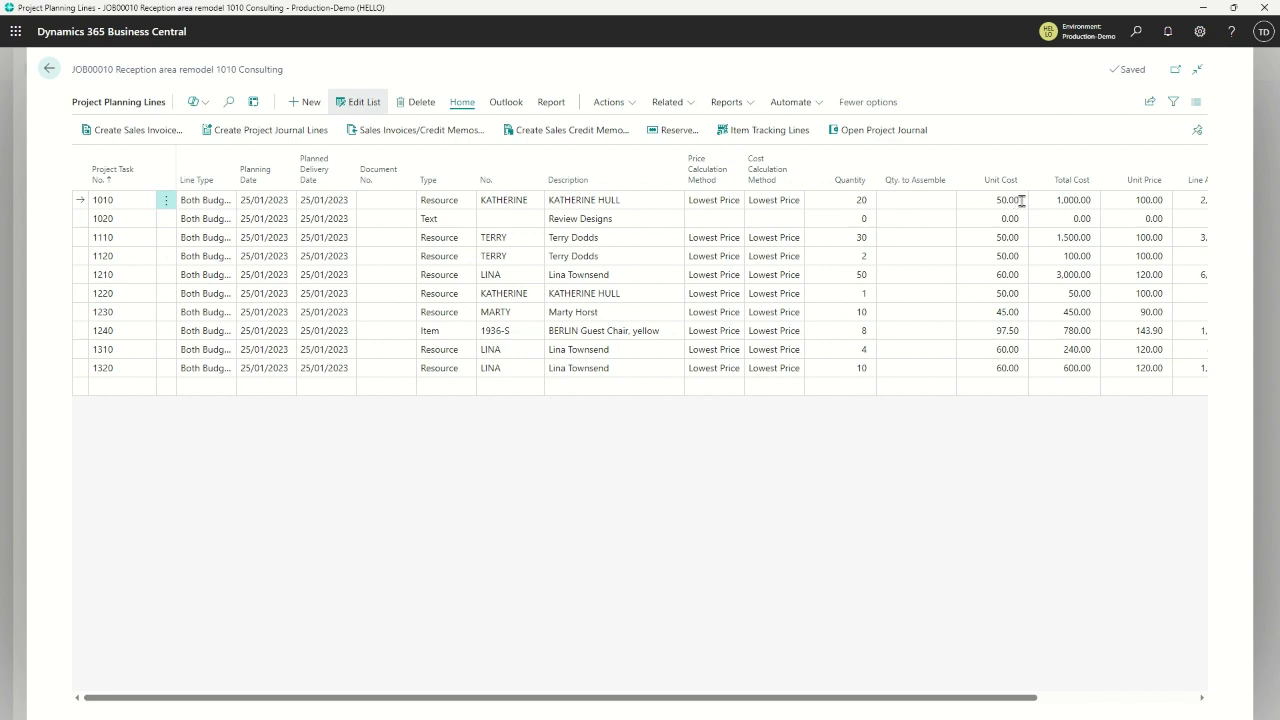
drag(895, 701, 1110, 699)
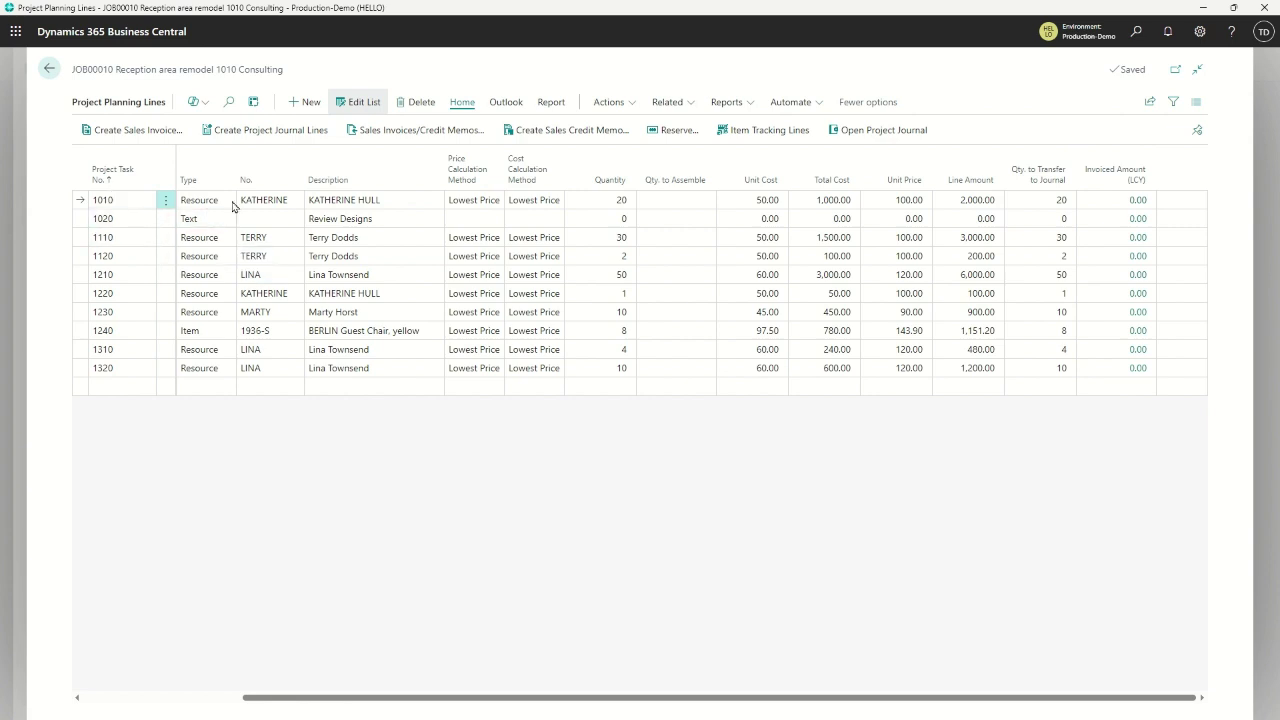
click(48, 69)
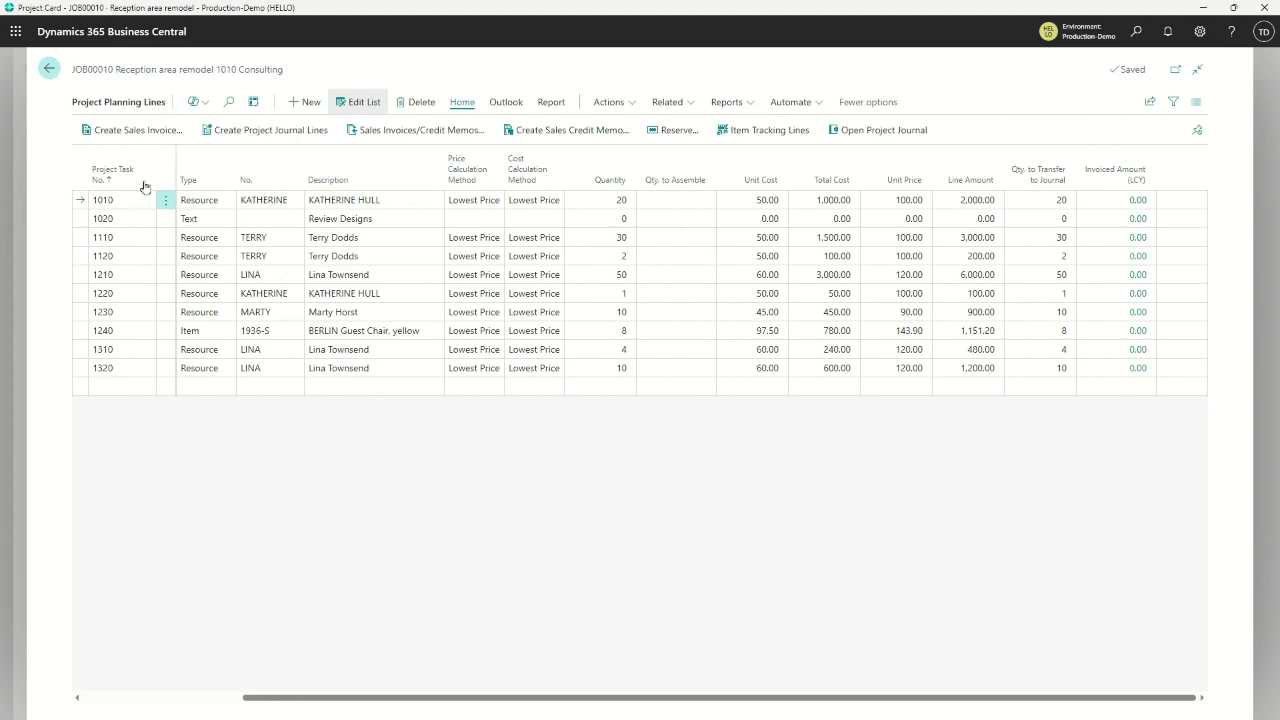
Step: Switch to the JOB00020 project card, review the line types in its project planning lines, and return to the card
click(1251, 383)
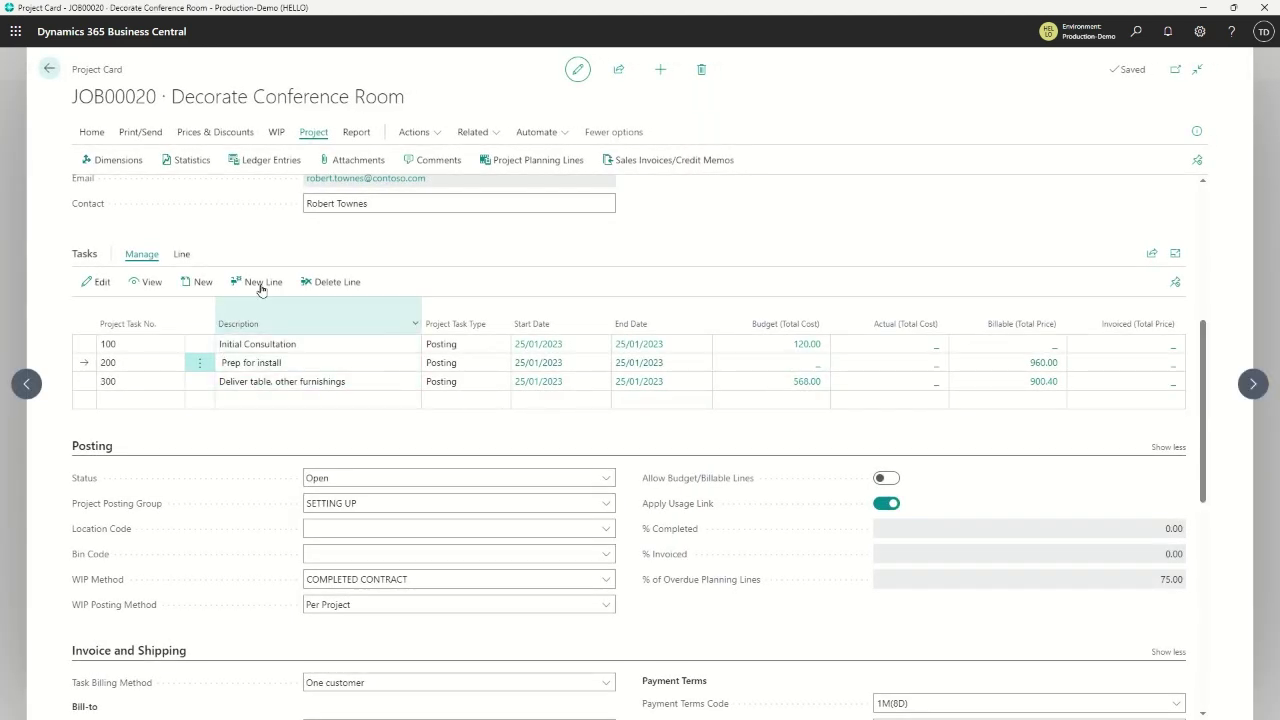
click(543, 163)
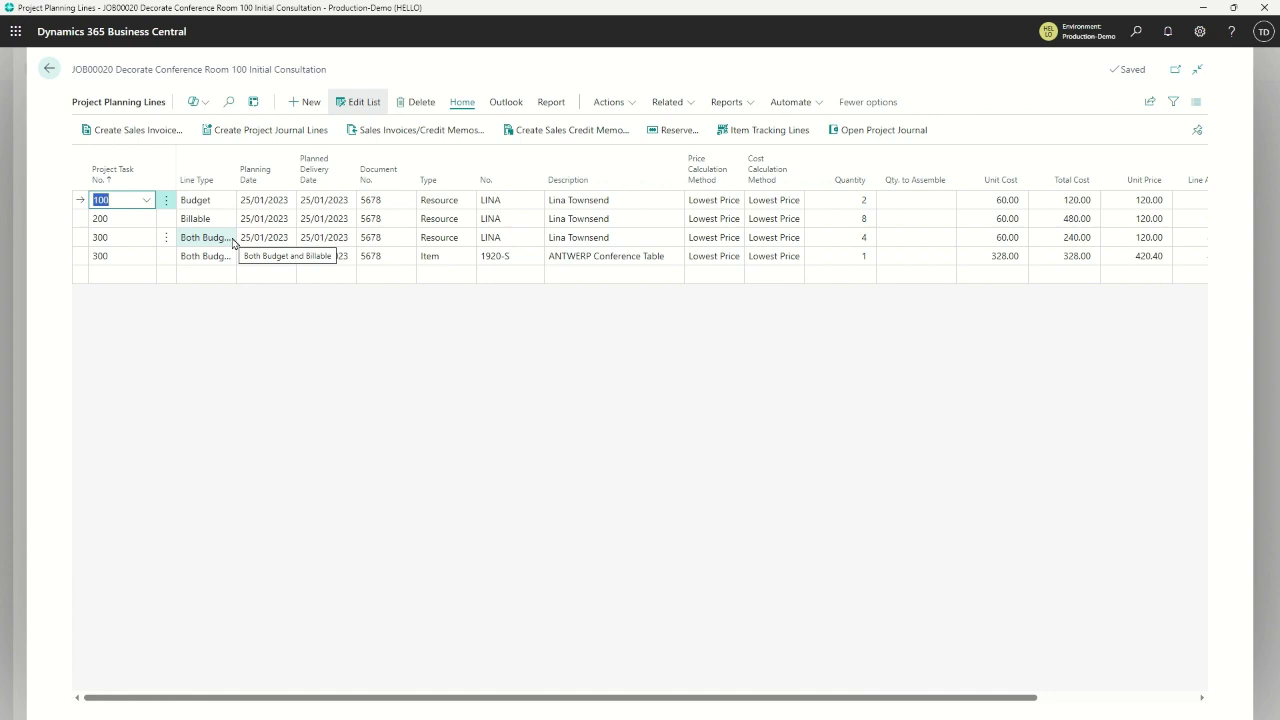
click(52, 69)
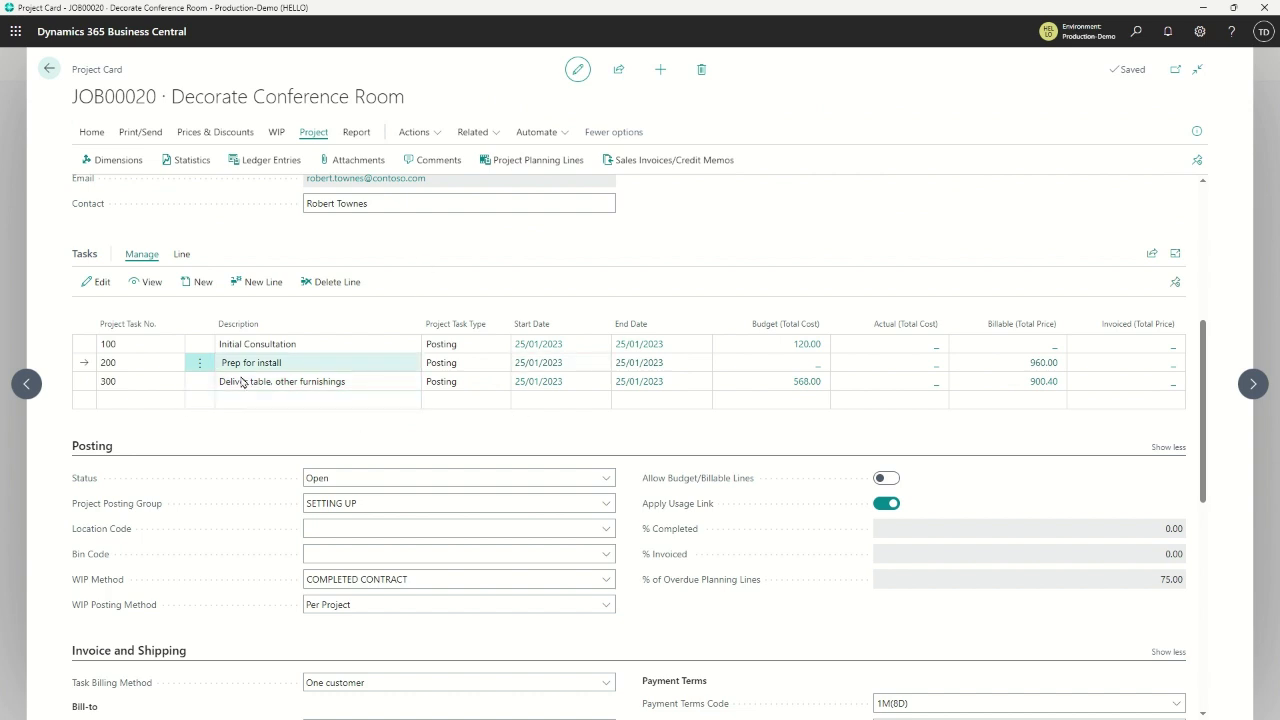
Step: Review the available WIP Method and WIP Posting Method options in JOB00020's posting settings, keeping the current selections
scroll(236, 387, down, 1)
scroll(236, 387, down, 1)
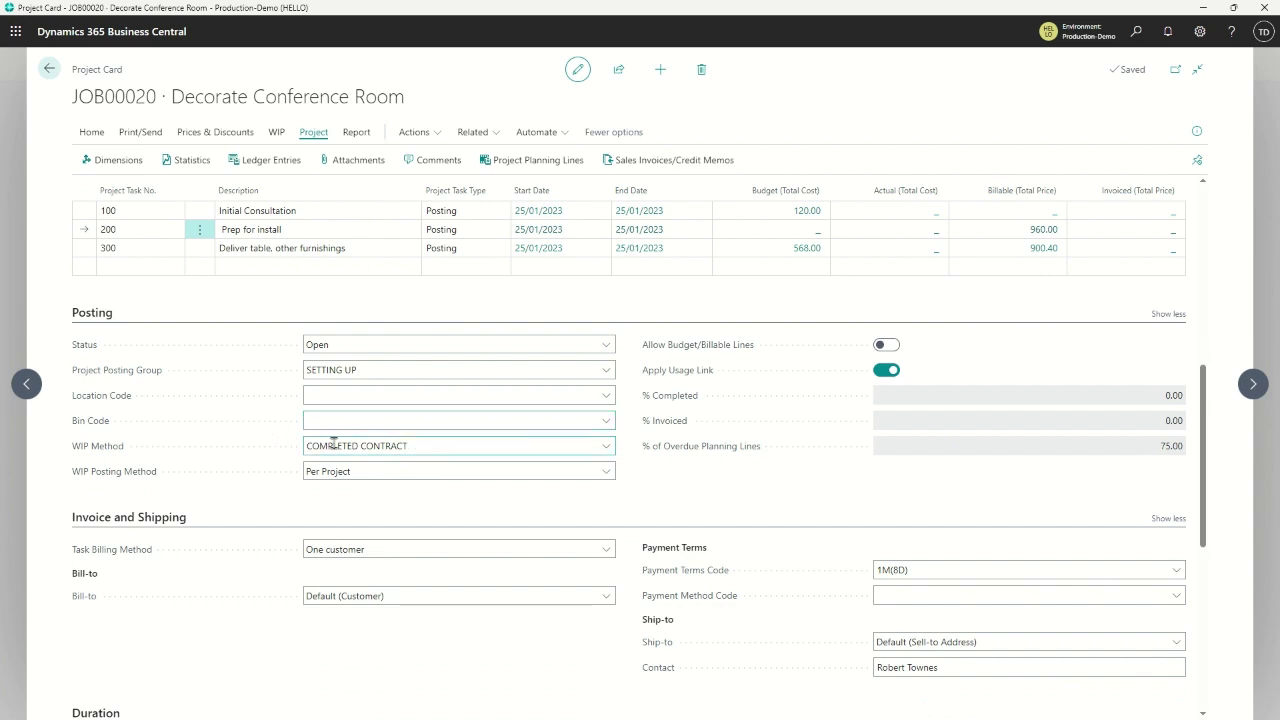
click(606, 450)
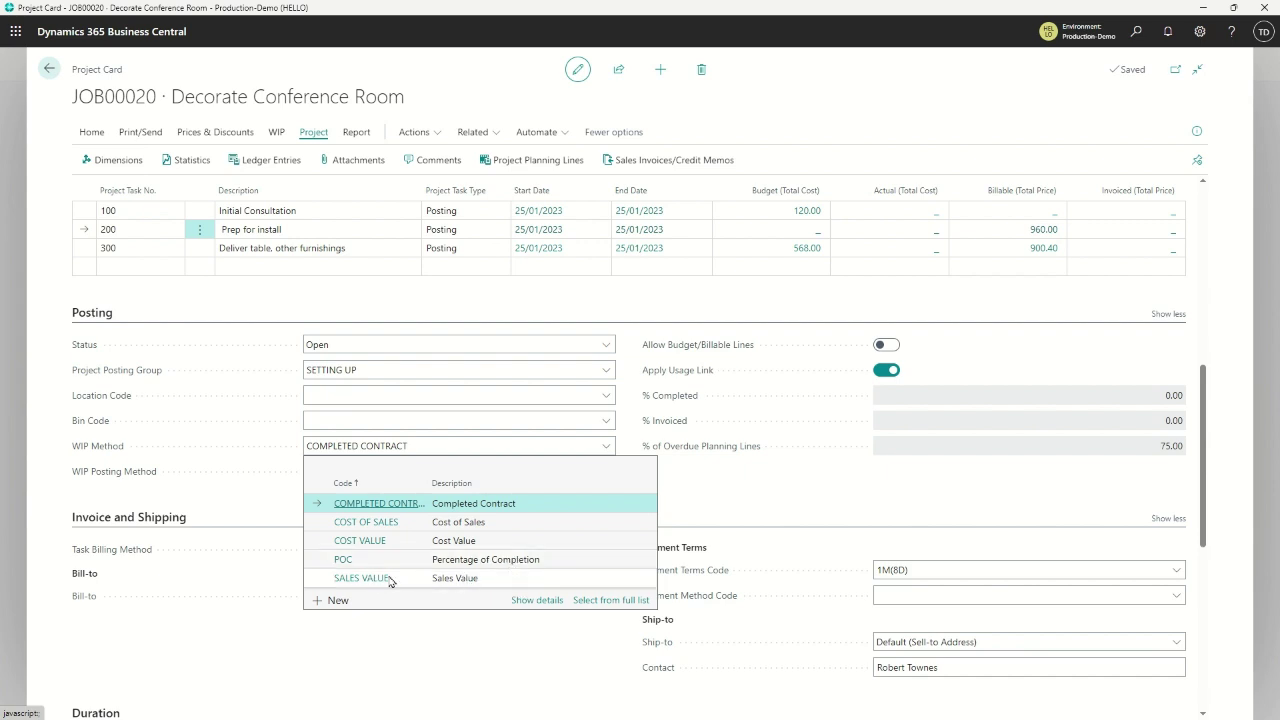
click(271, 449)
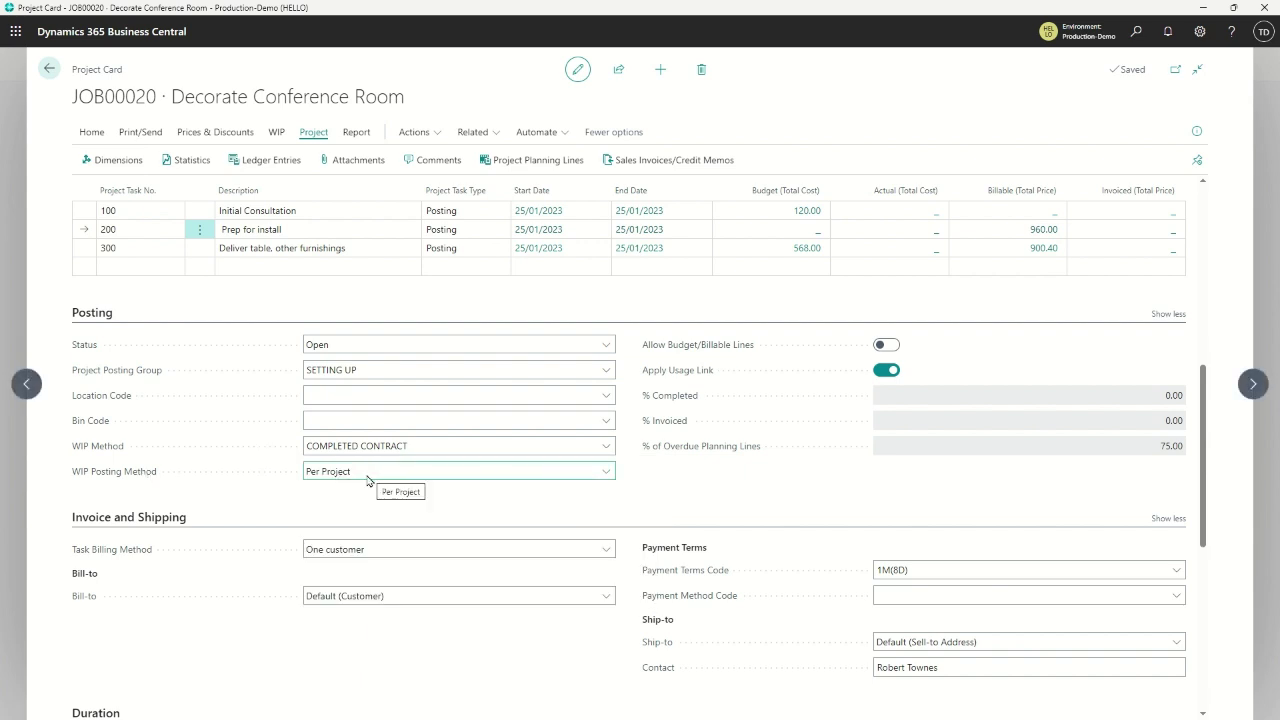
click(609, 472)
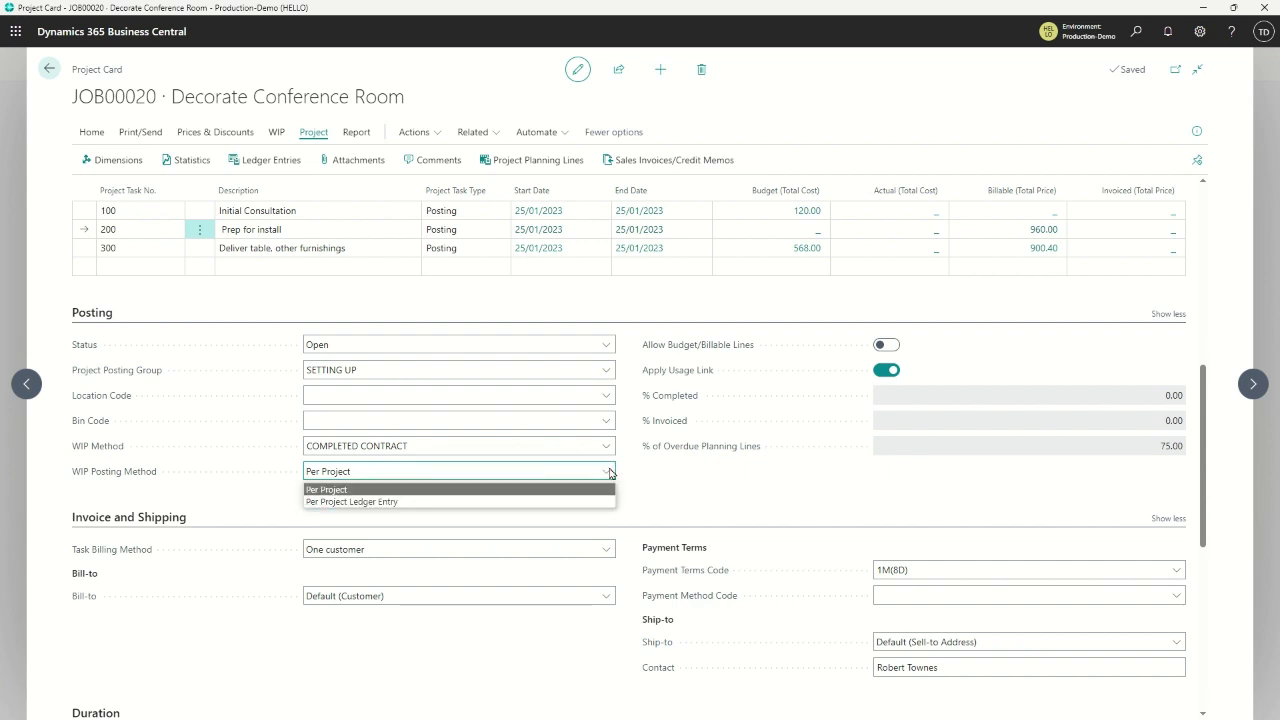
click(609, 472)
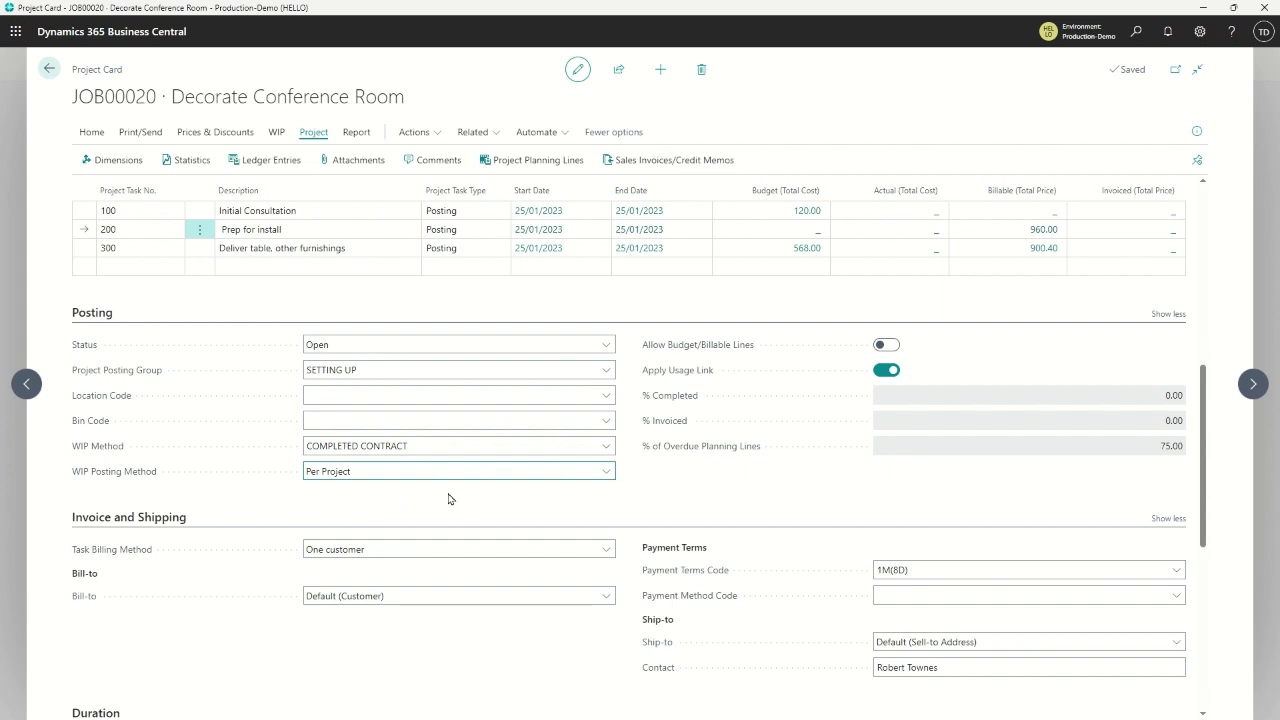
Step: Look through JOB00020's Invoice and Shipping, Duration, Foreign Trade, and WIP and Recognition sections, and return to the General section
scroll(305, 527, down, 3)
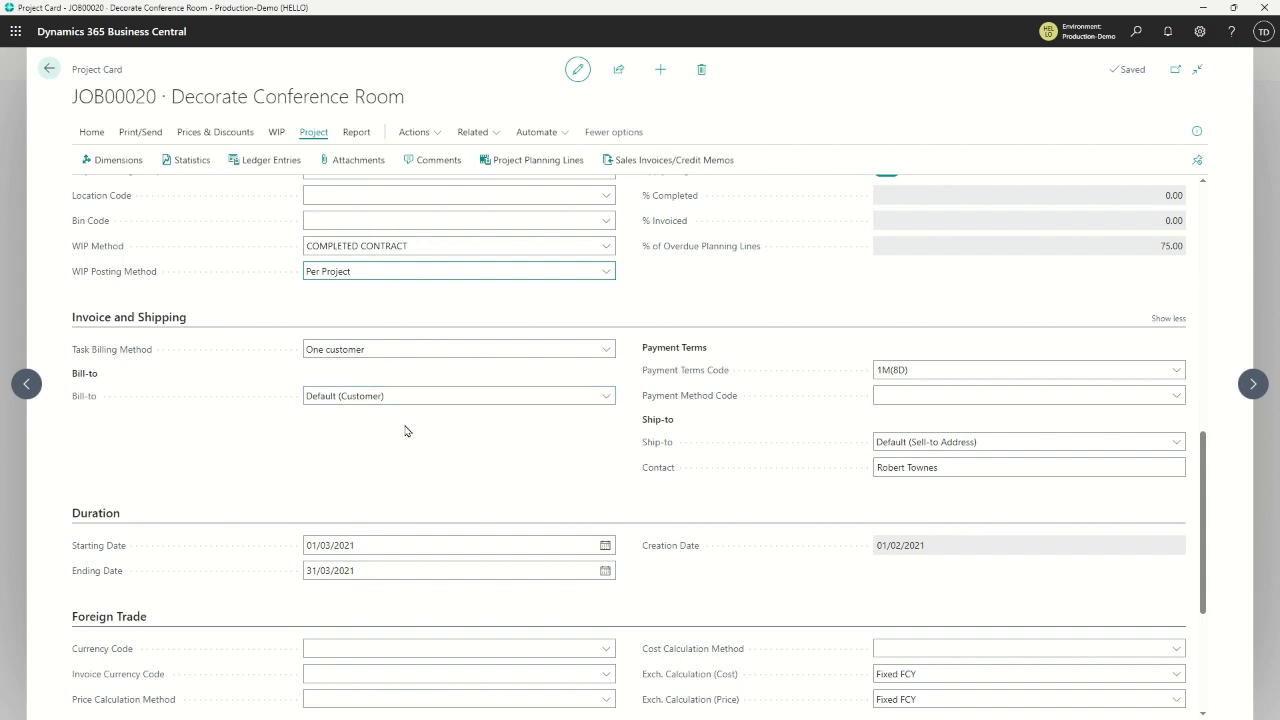
scroll(396, 434, down, 1)
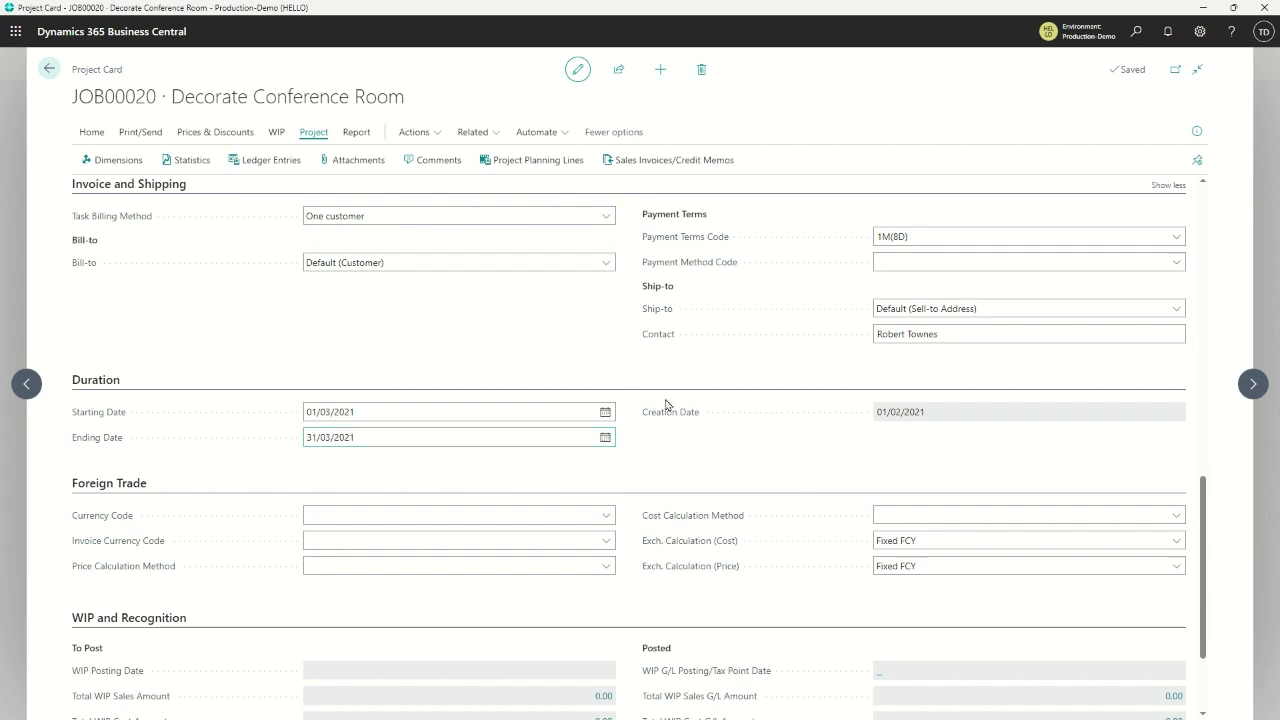
scroll(350, 447, down, 1)
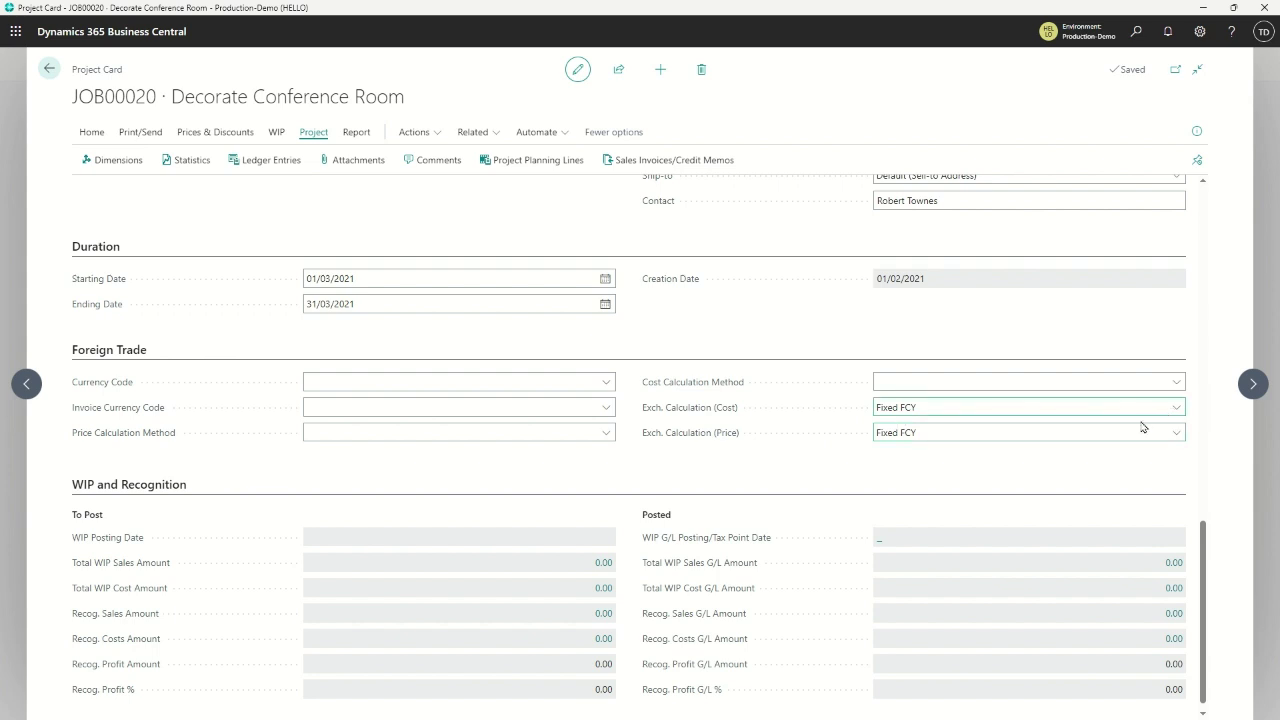
scroll(661, 458, down, 1)
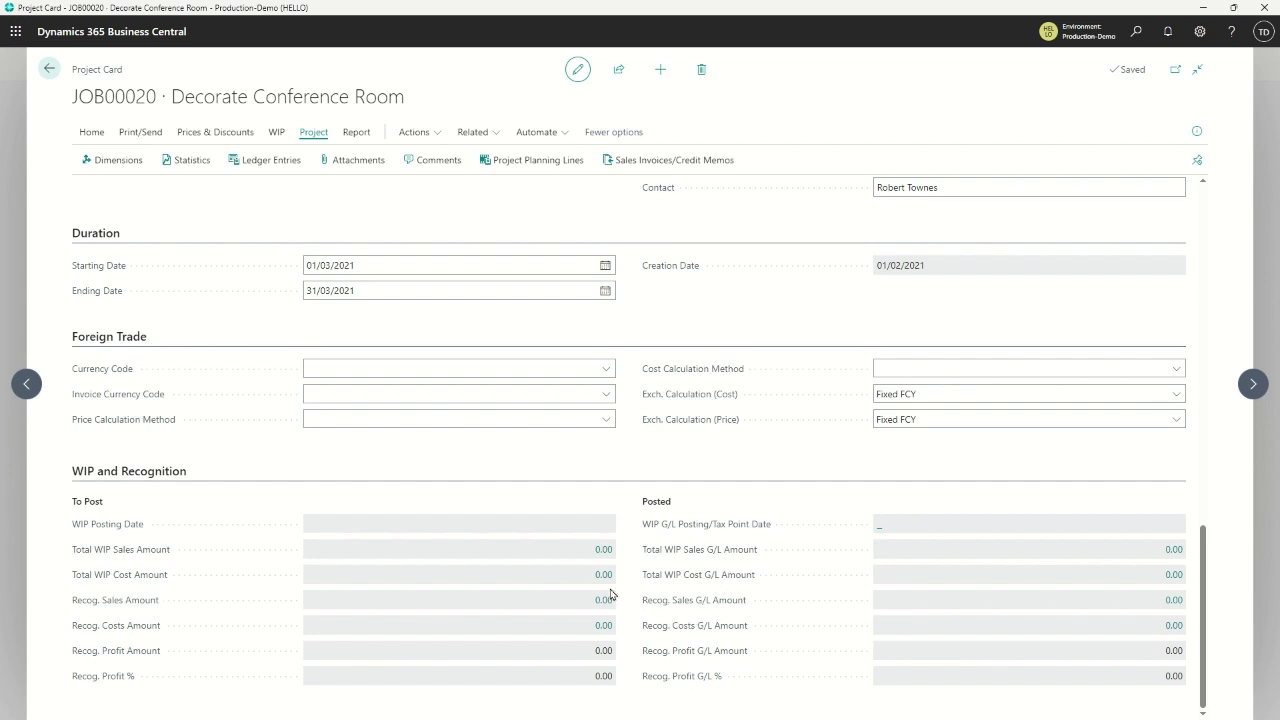
scroll(365, 539, up, 3)
scroll(365, 539, up, 6)
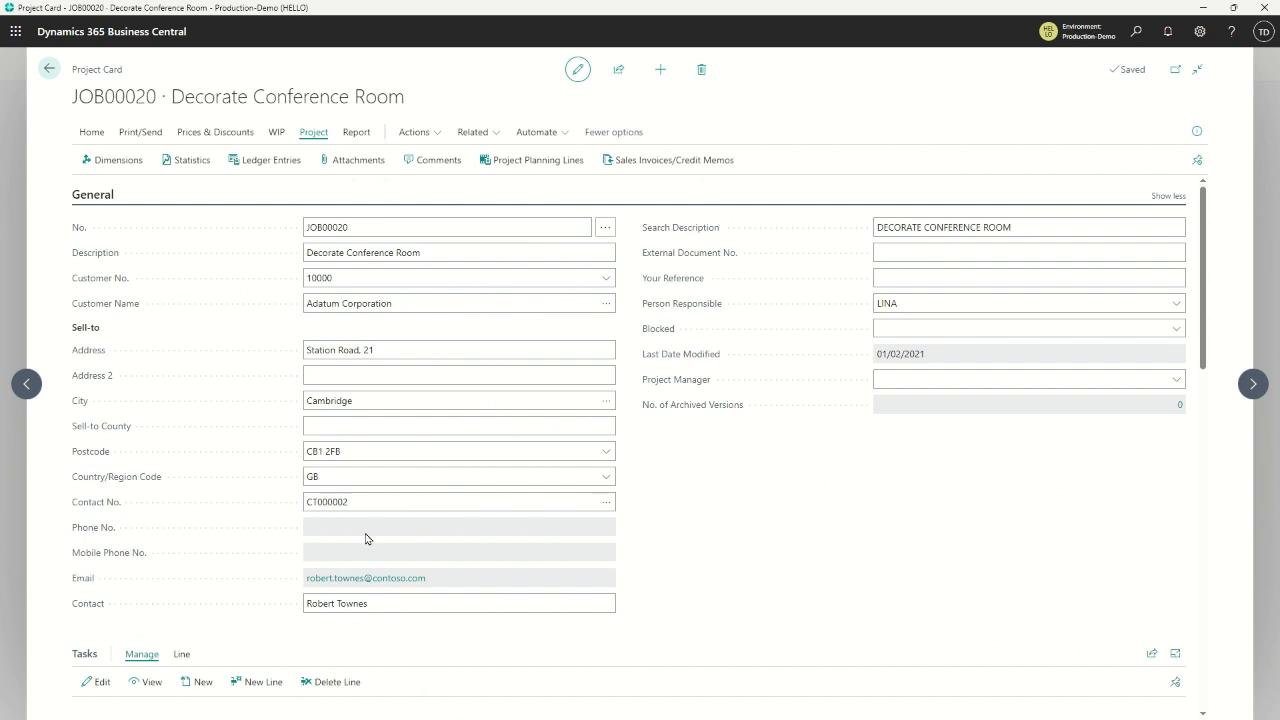
Step: Check JOB00020's task lines, review the resources and item in its project planning lines, and return to the card
scroll(400, 568, down, 2)
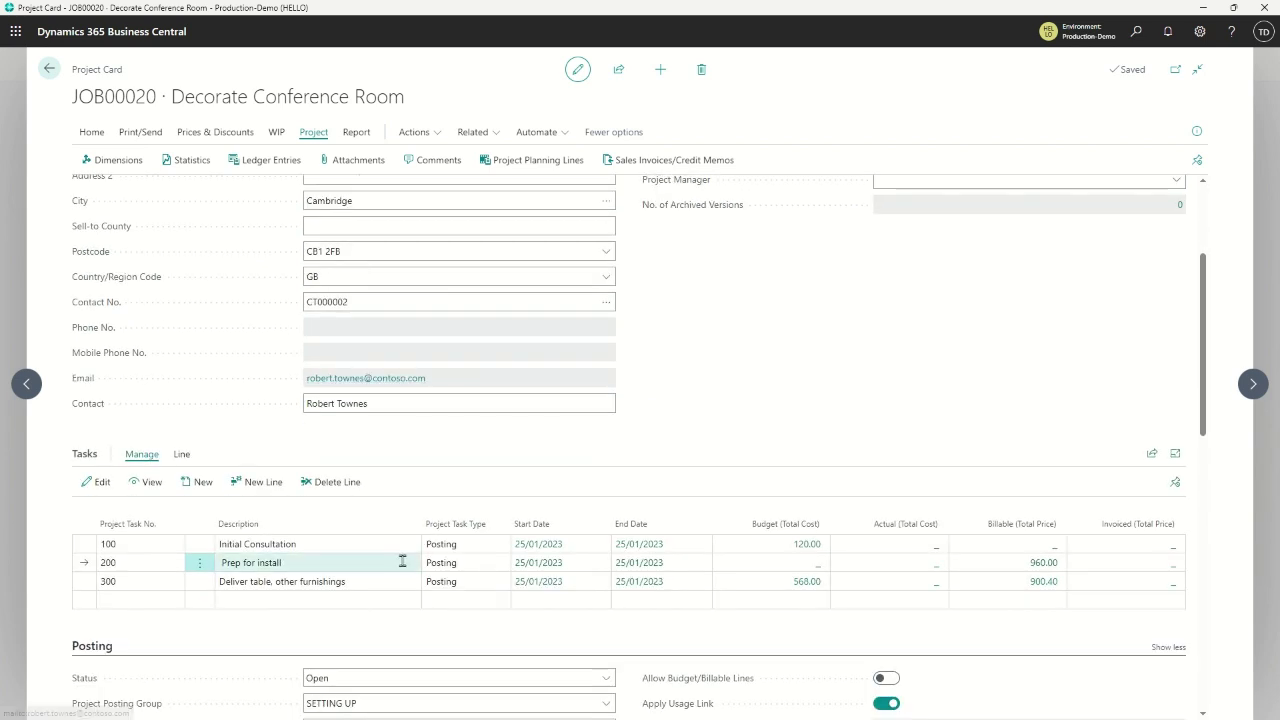
scroll(400, 556, up, 2)
click(514, 162)
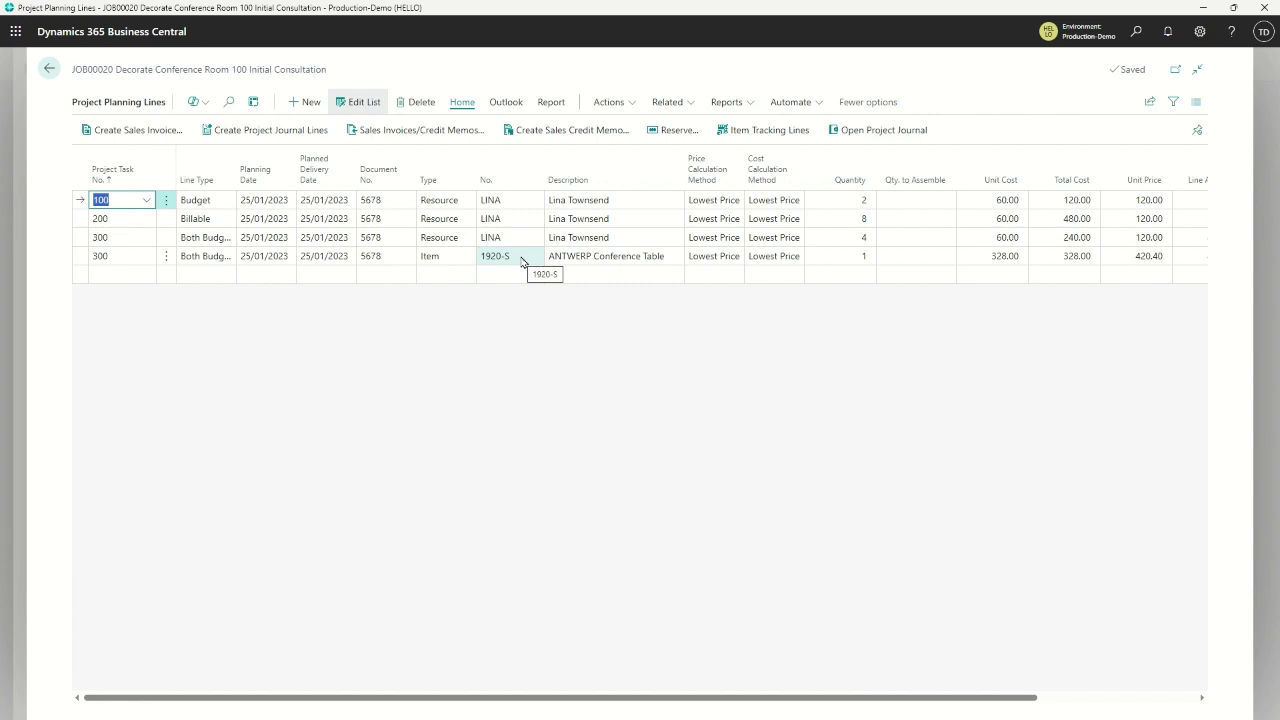
click(47, 72)
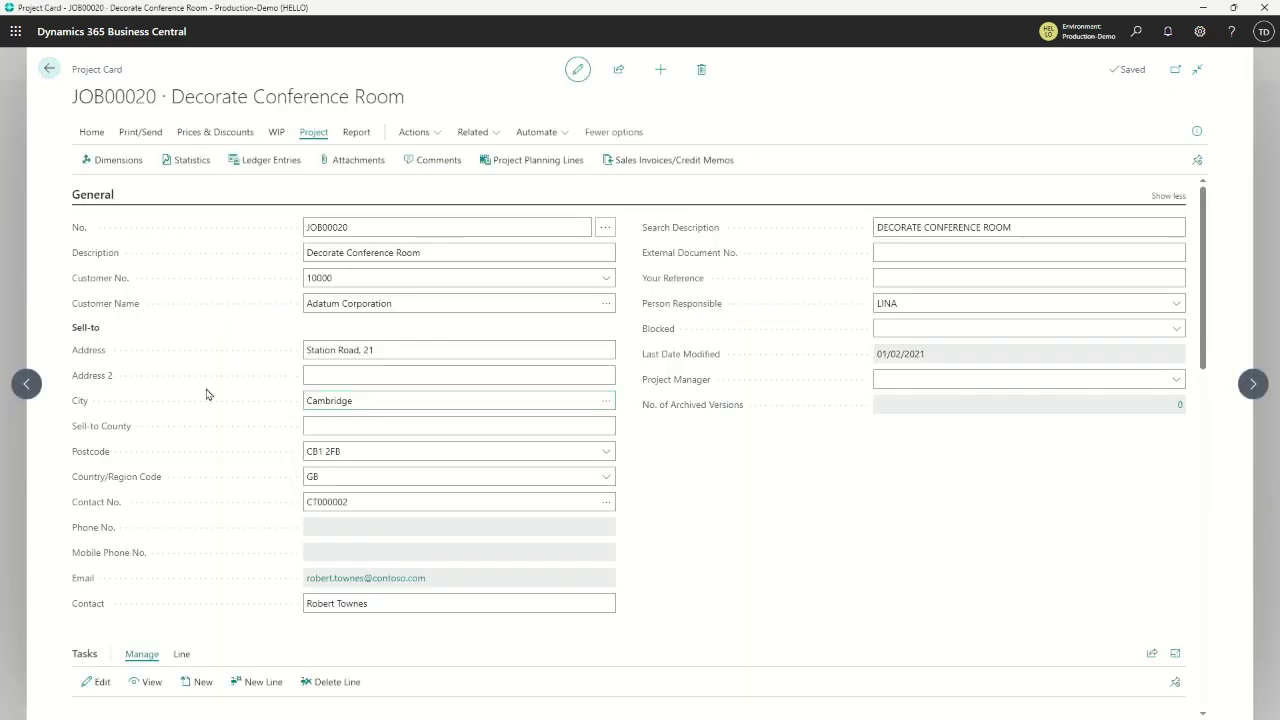
Step: Leave the project card, open the first resource's card from the Resources list to review its cost and price settings, and return
click(49, 70)
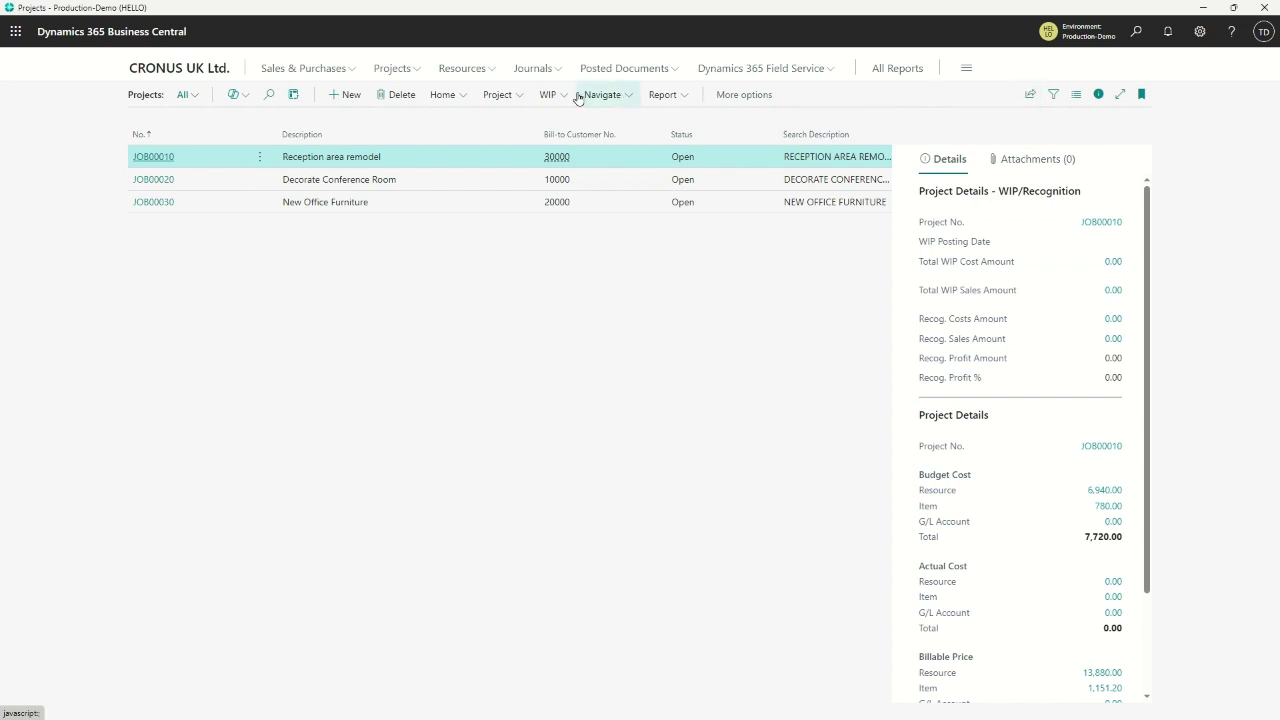
click(481, 71)
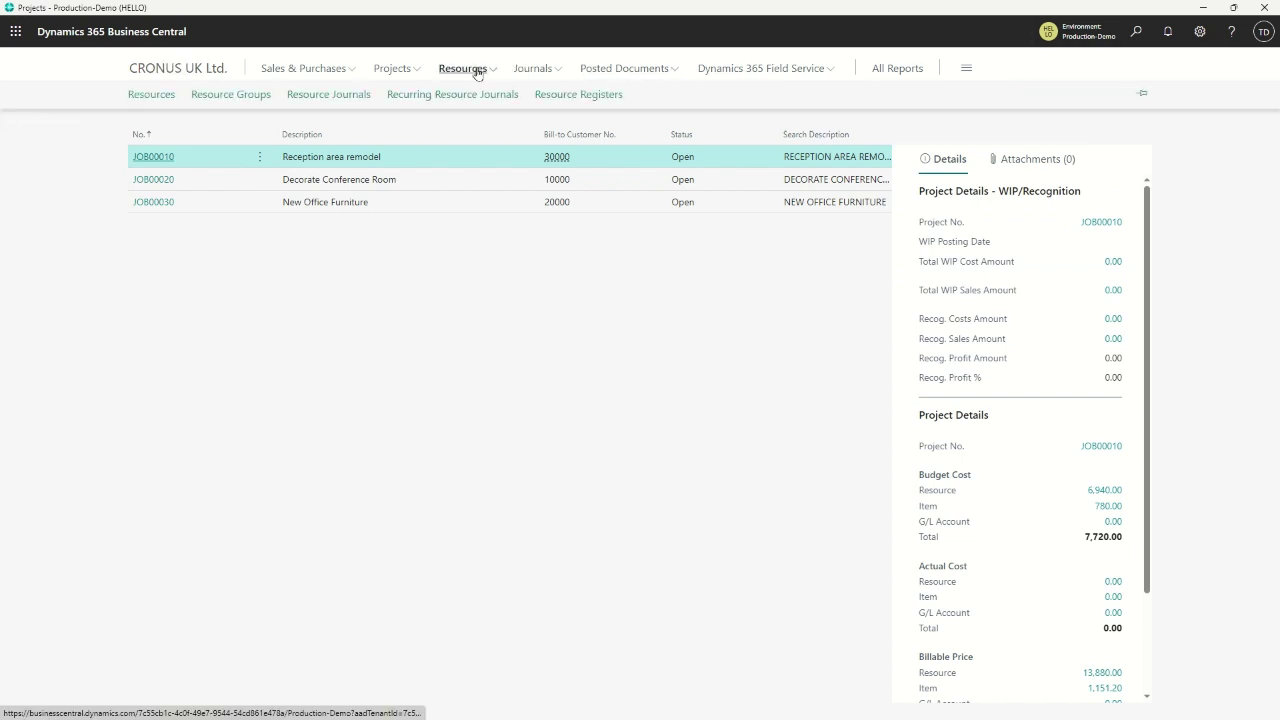
click(161, 98)
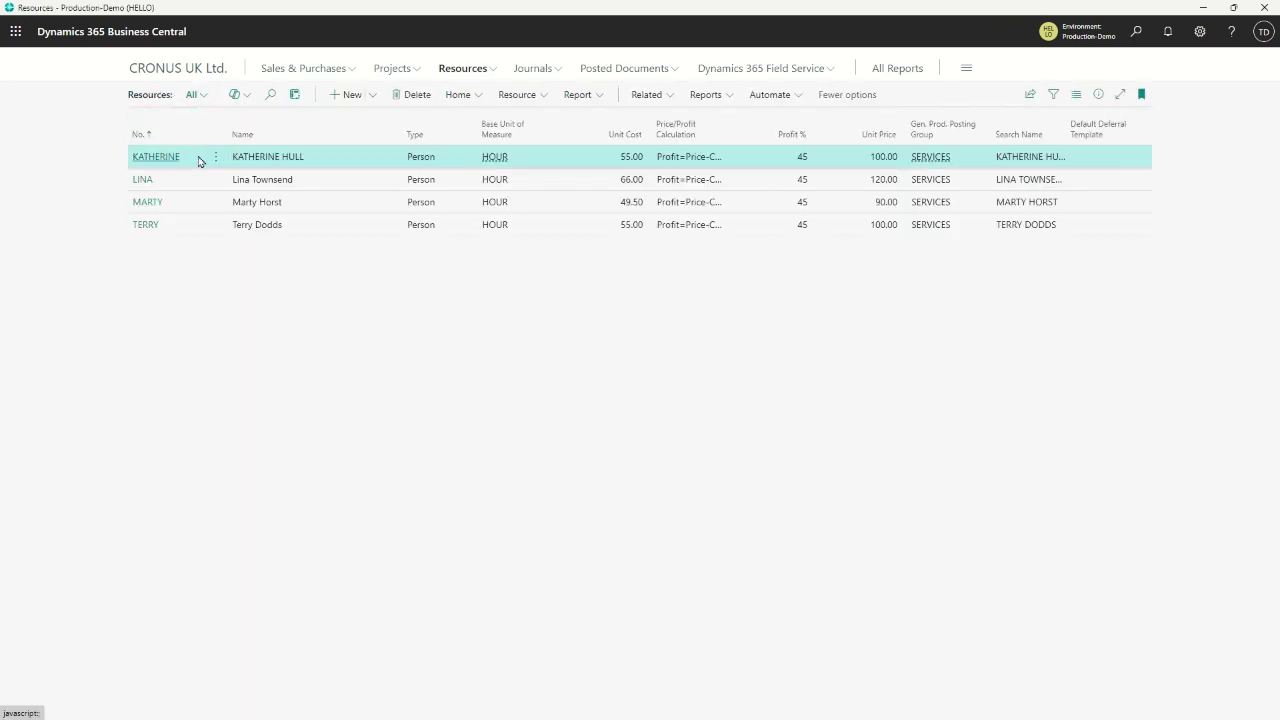
click(170, 161)
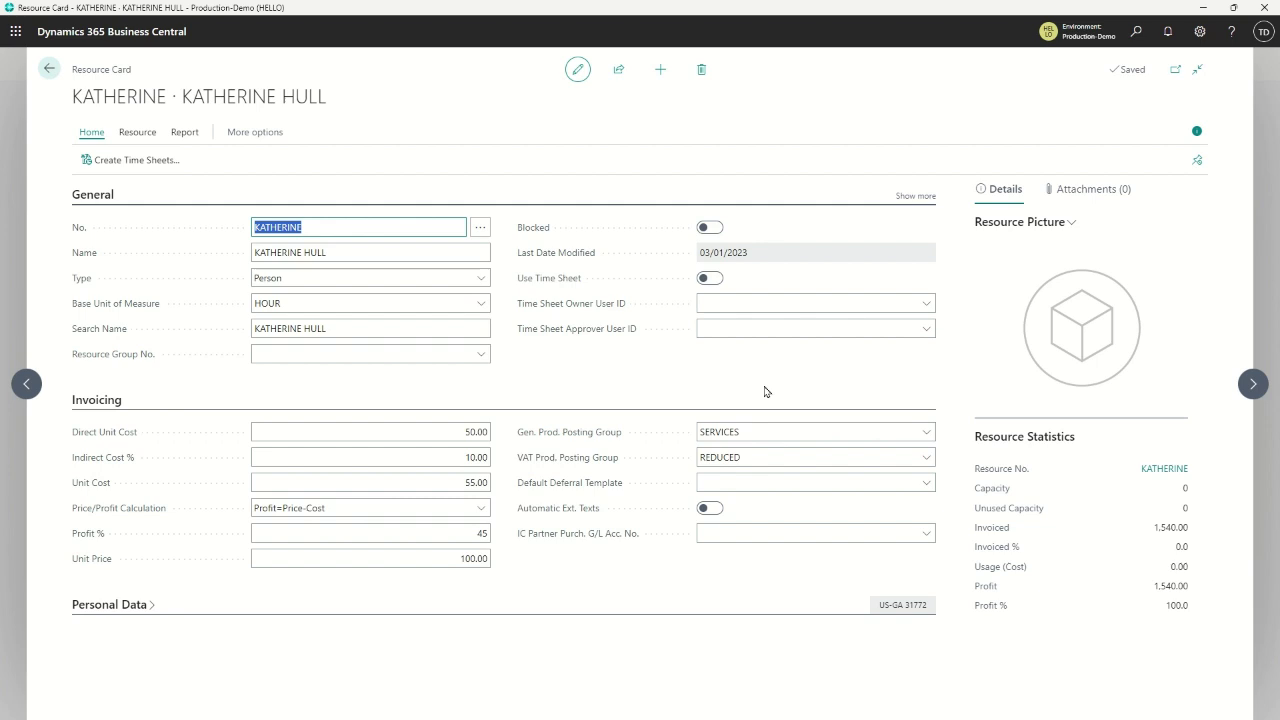
click(49, 68)
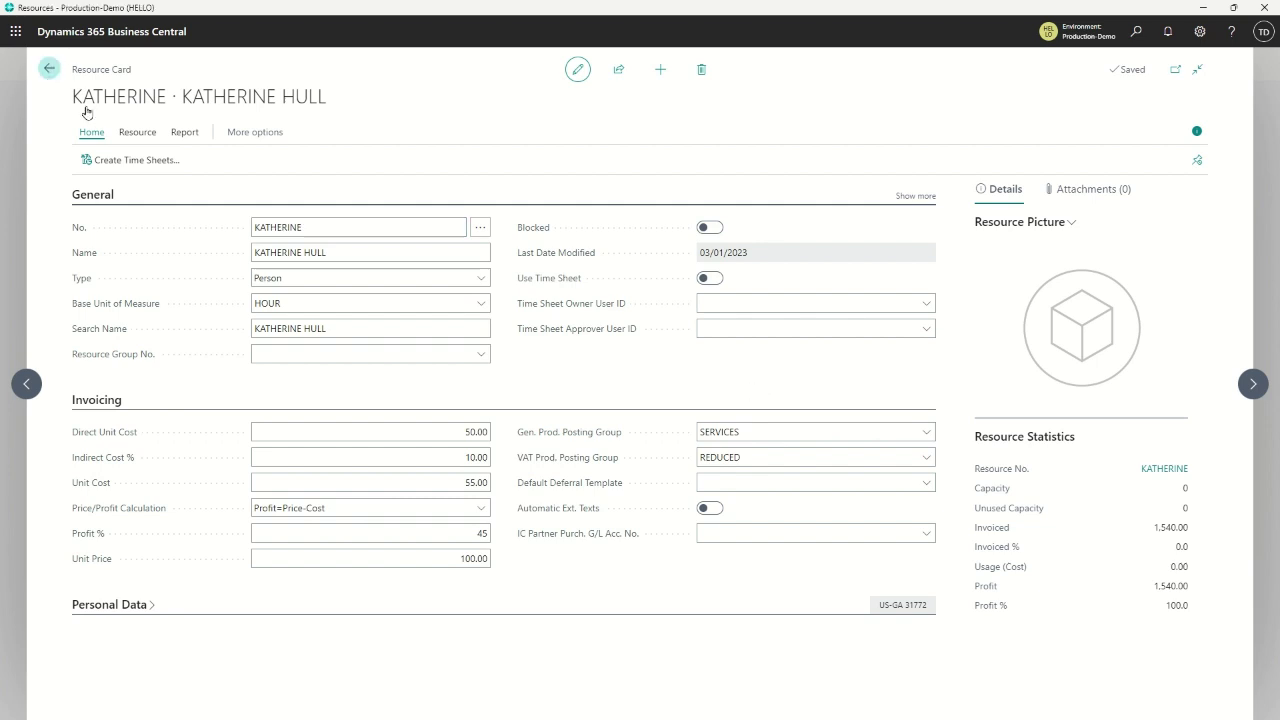
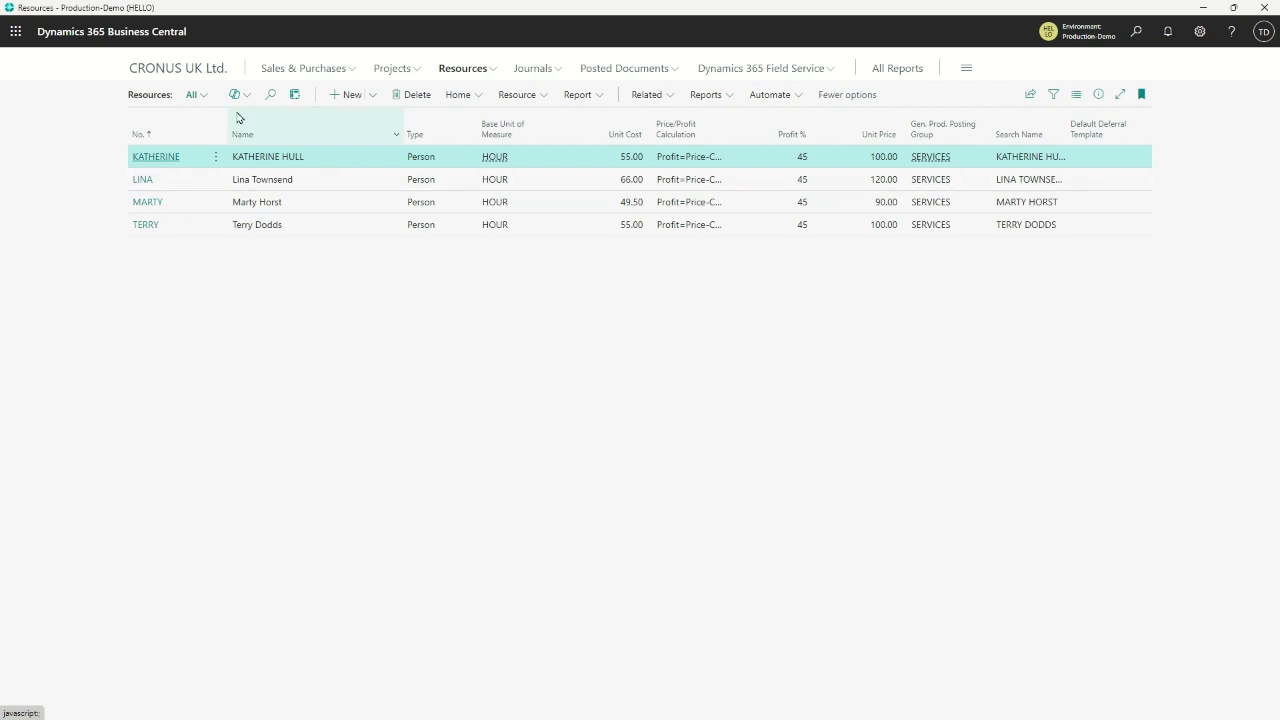
Step: Go back to the role centre, open JOB00010's card from the Projects list for review, and return to the list
click(190, 72)
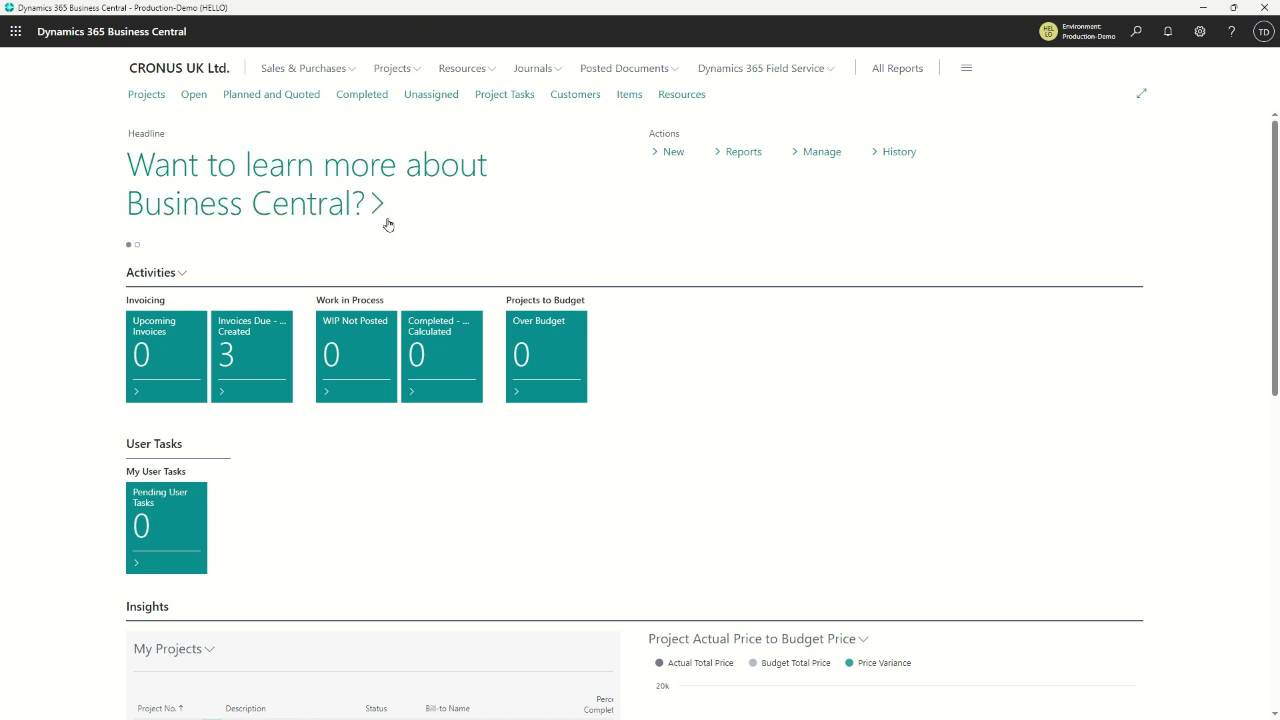
click(148, 95)
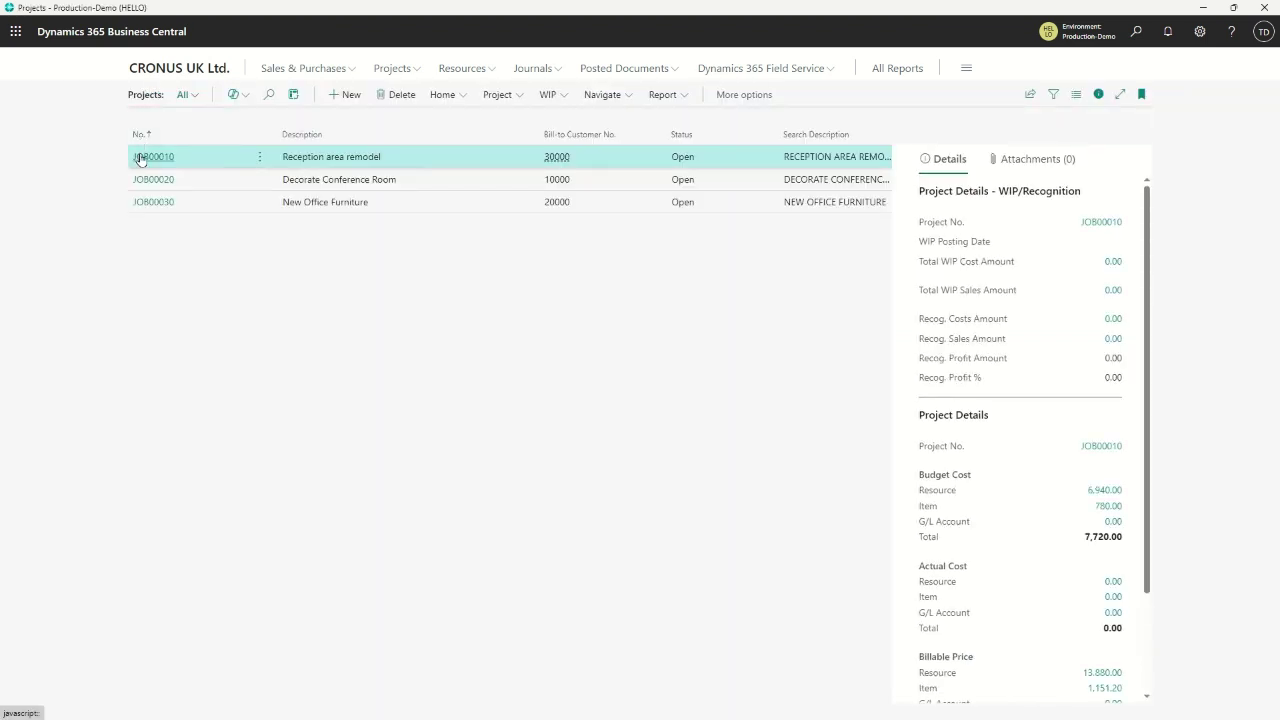
click(142, 157)
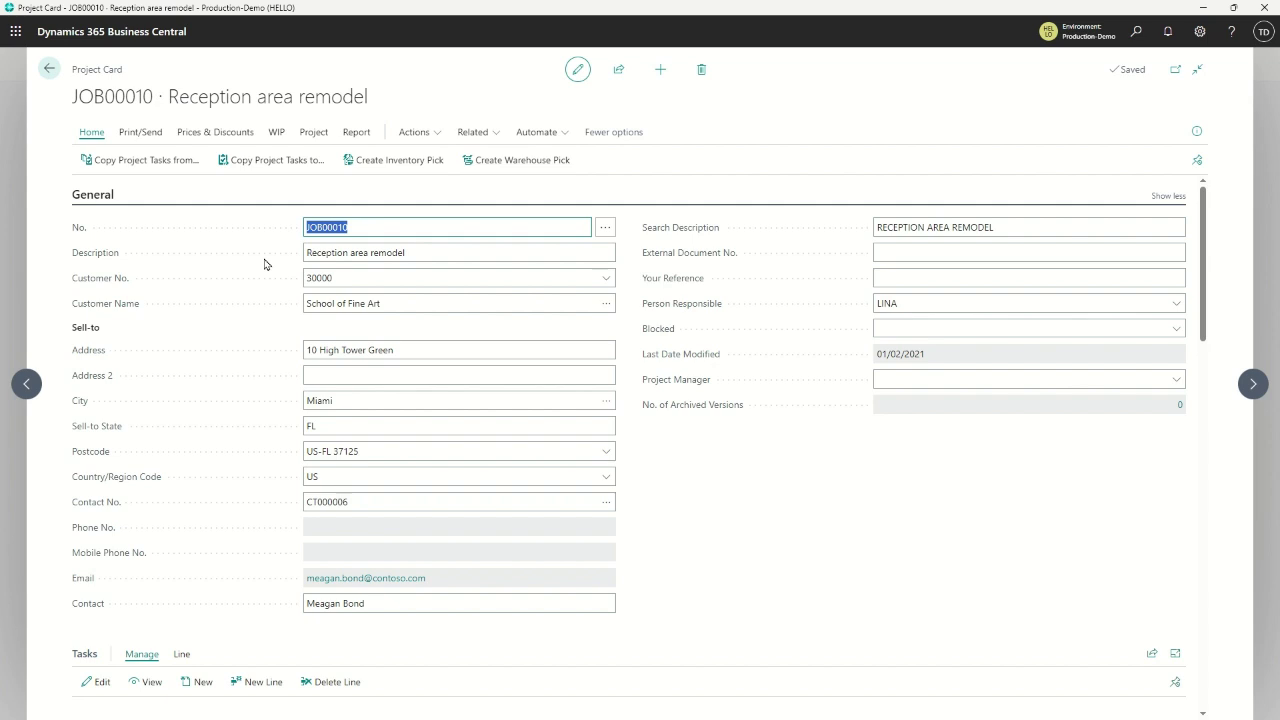
click(48, 69)
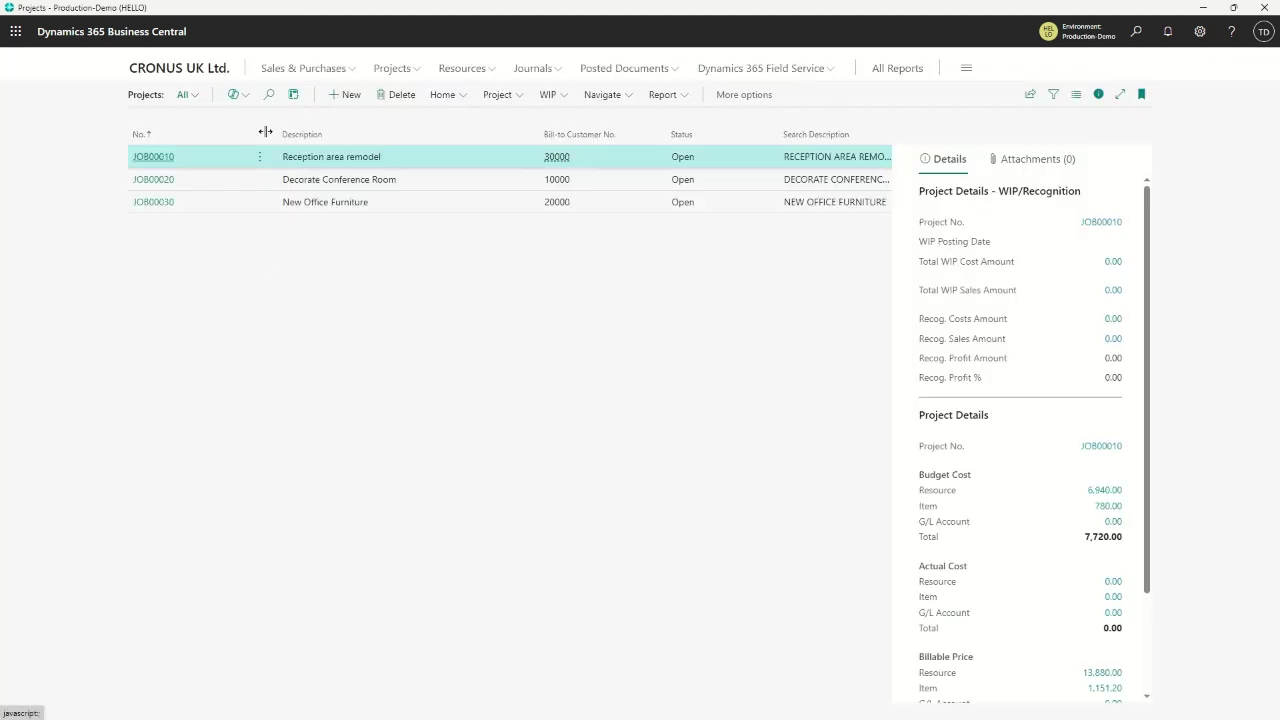
Step: Open the first resource's Resource Availability from the Resources list, review the daily capacity and allocation columns, and return to the list
click(466, 70)
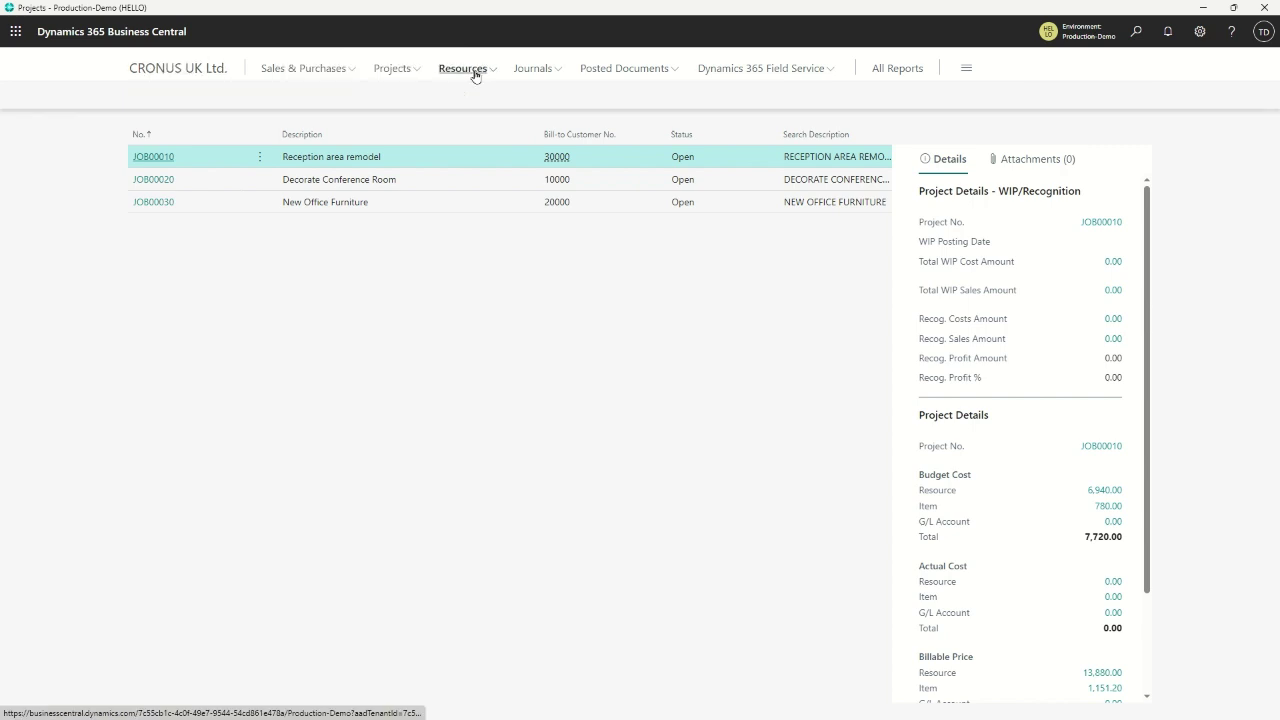
click(151, 94)
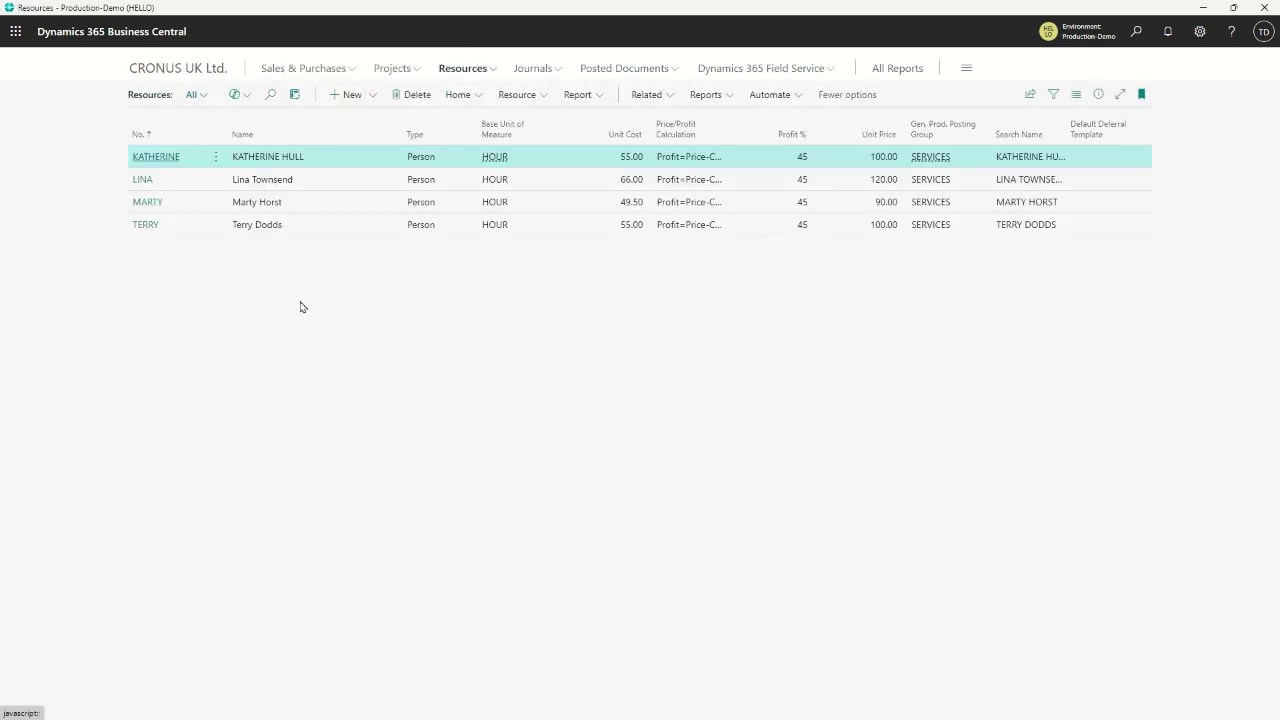
click(660, 96)
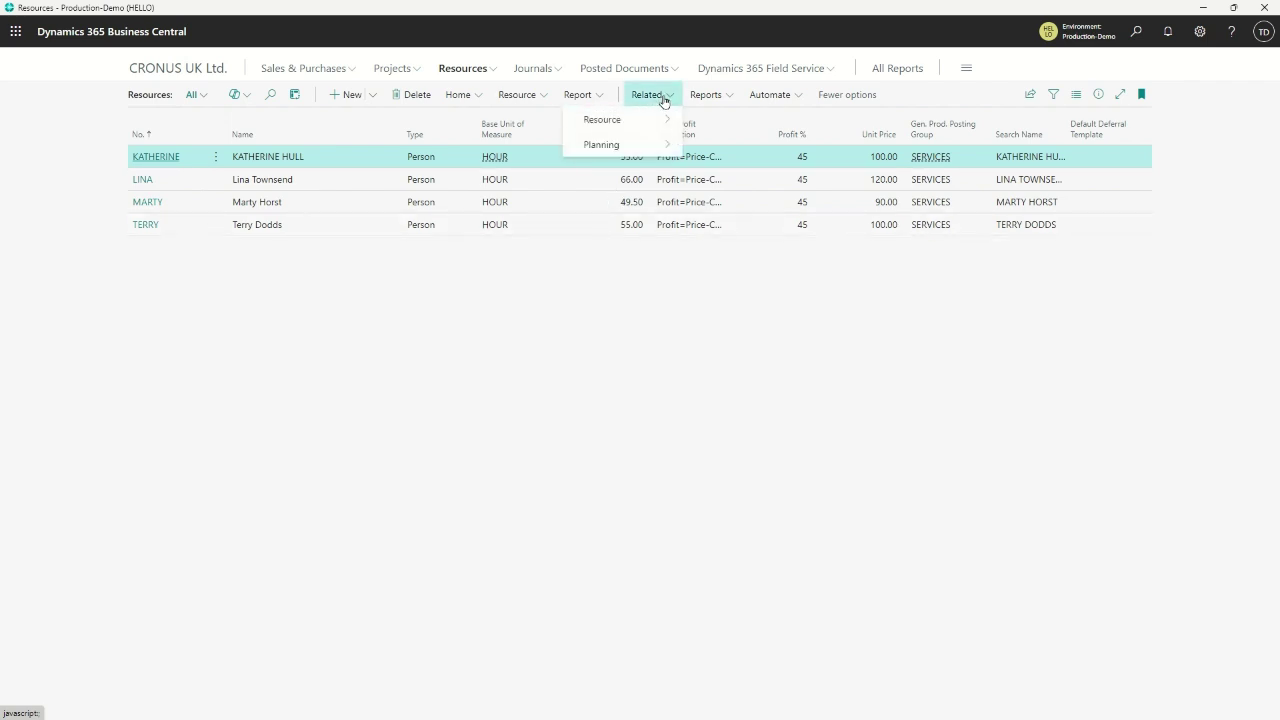
mouse_move(620, 143)
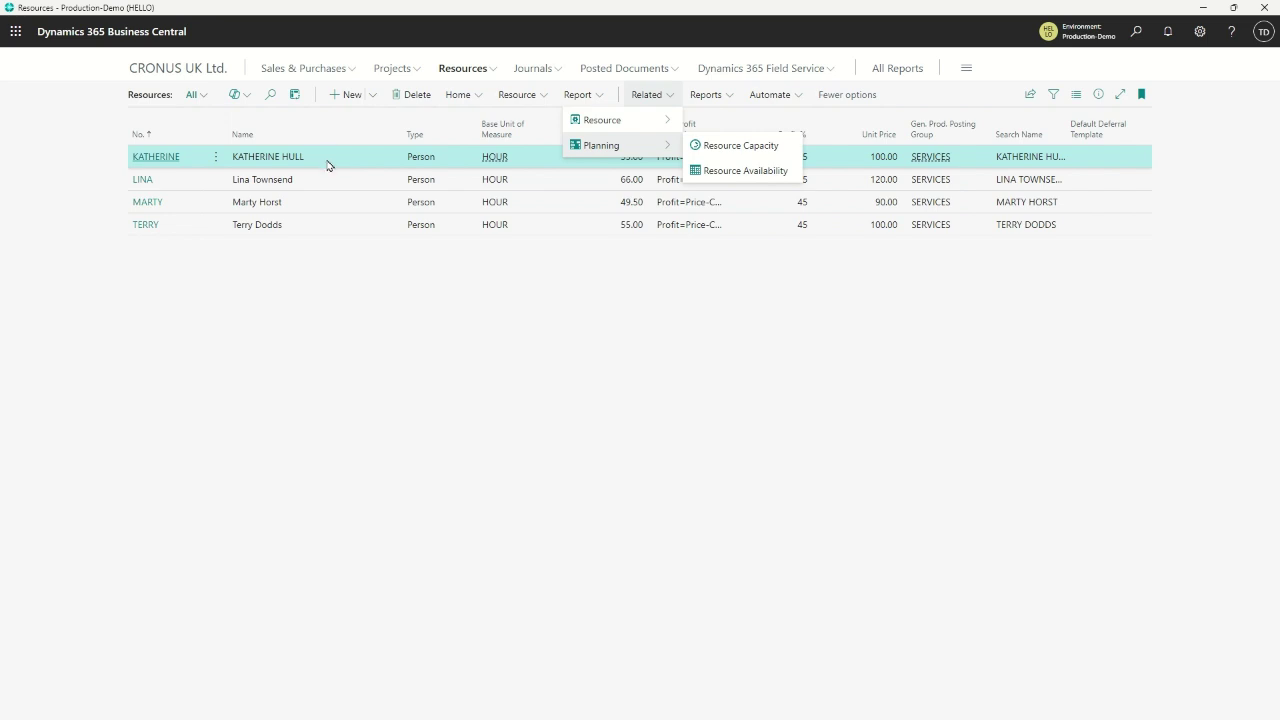
click(727, 172)
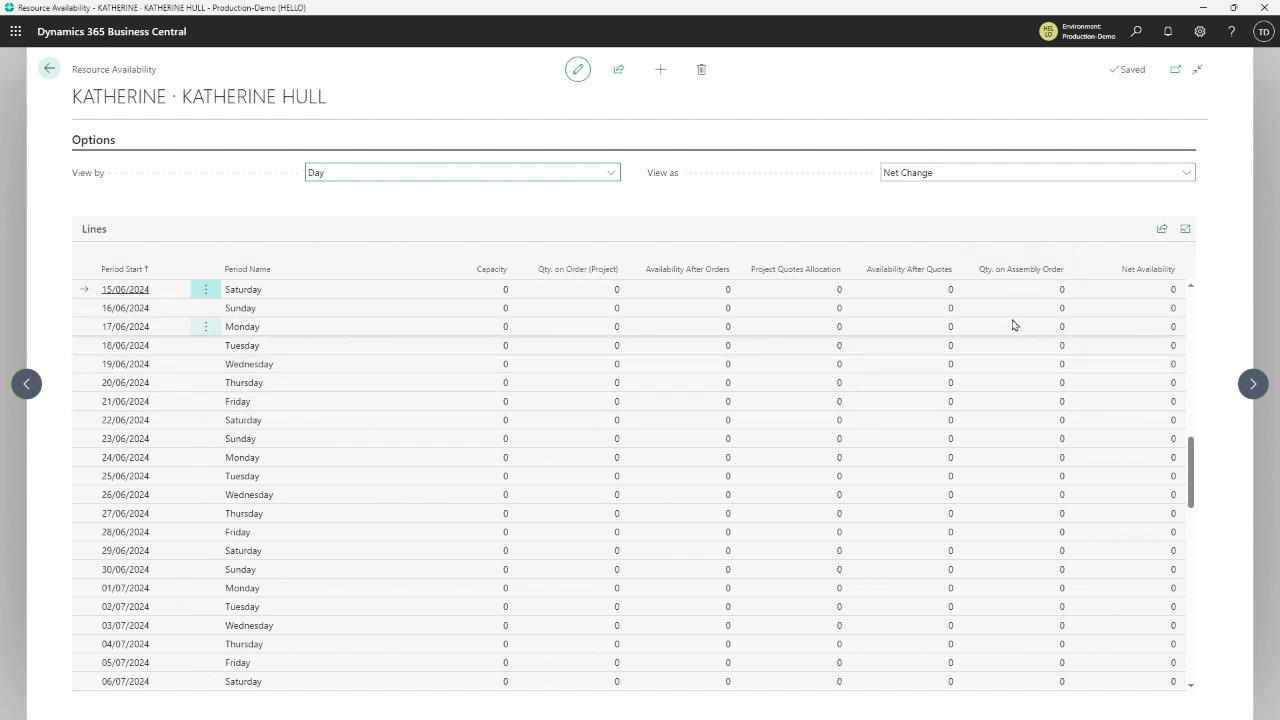
mouse_move(1030, 277)
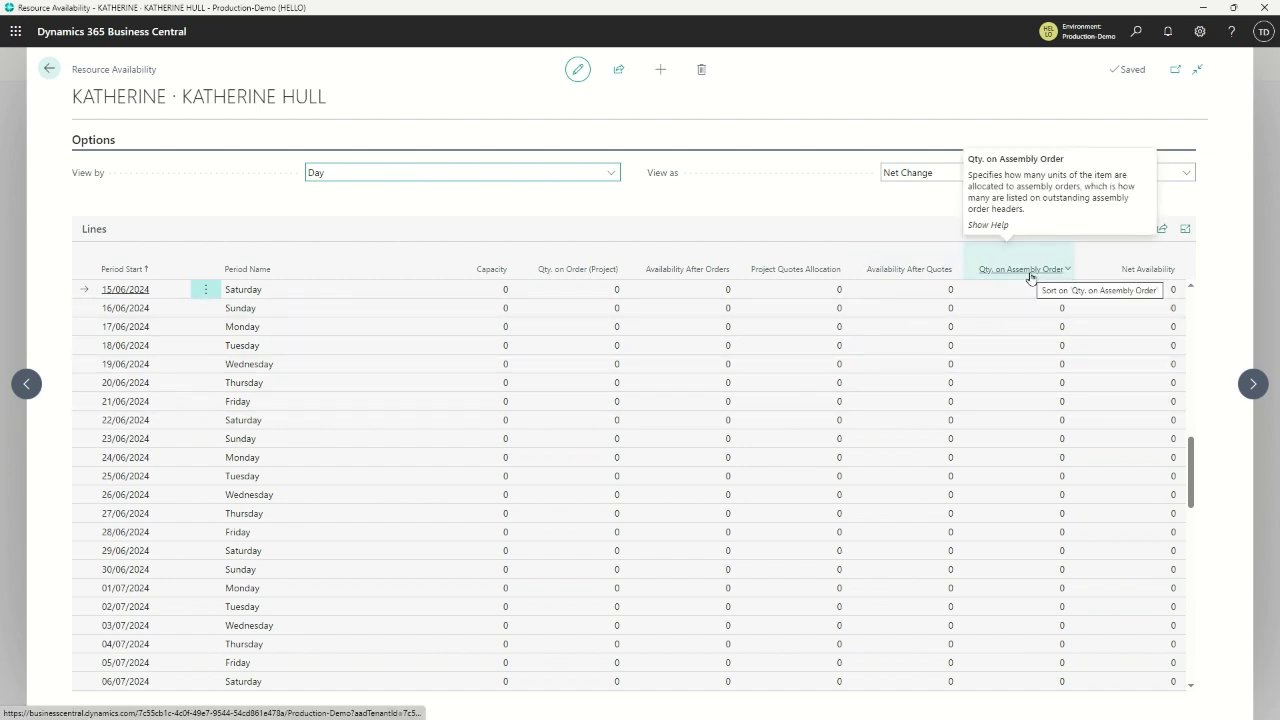
click(50, 70)
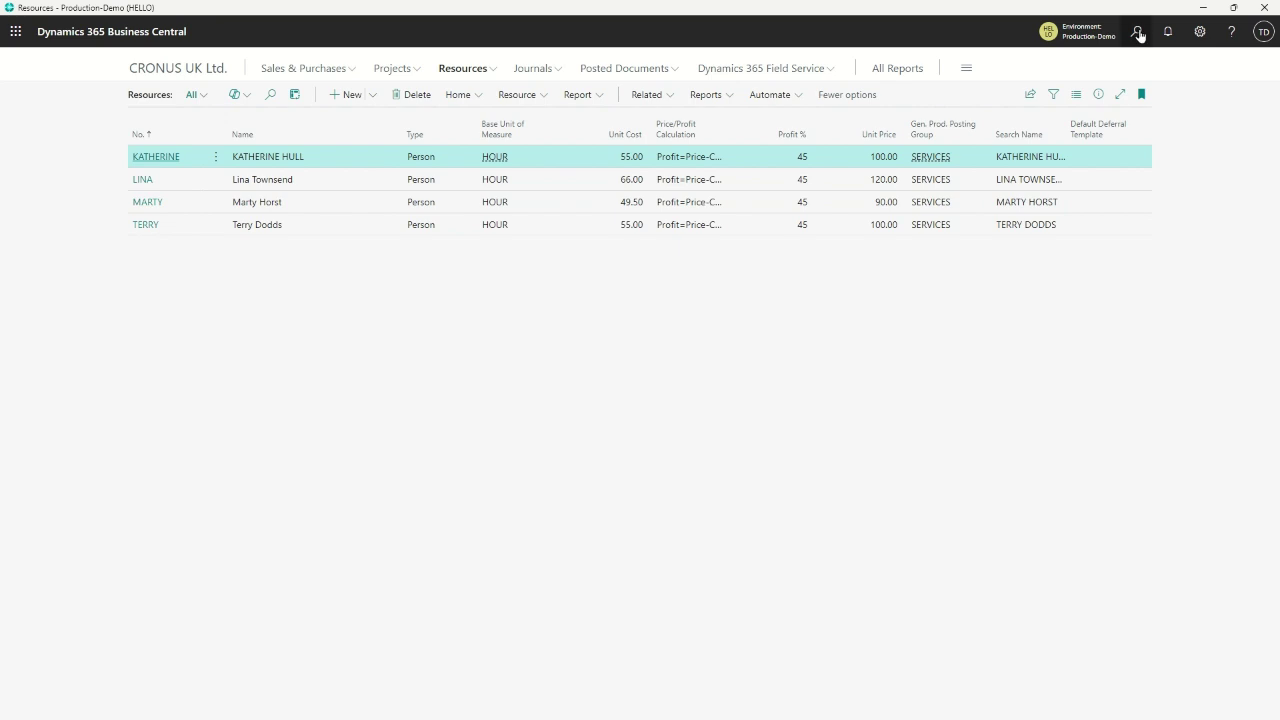
Step: Find the Project WIP page by searching for "proj wip", review the WIP totals for JOB00020 and JOB00030, and return to the Resources list
click(1137, 33)
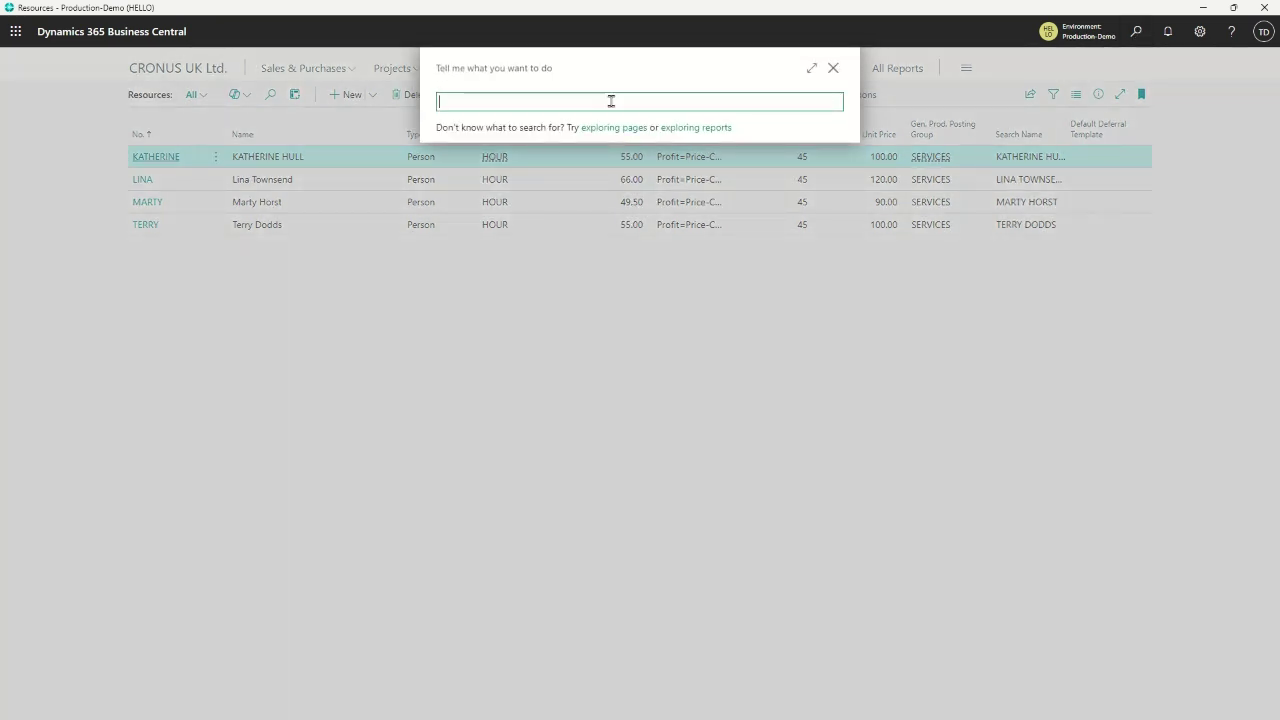
text(proj wip)
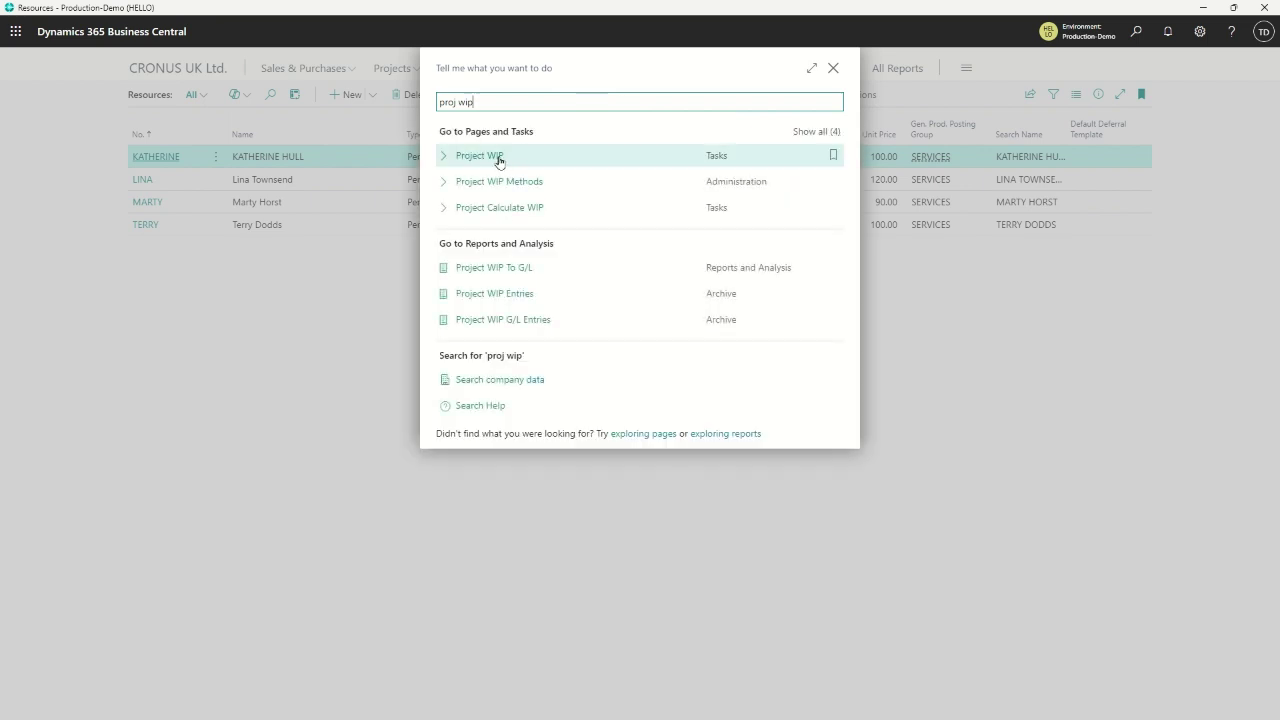
click(479, 156)
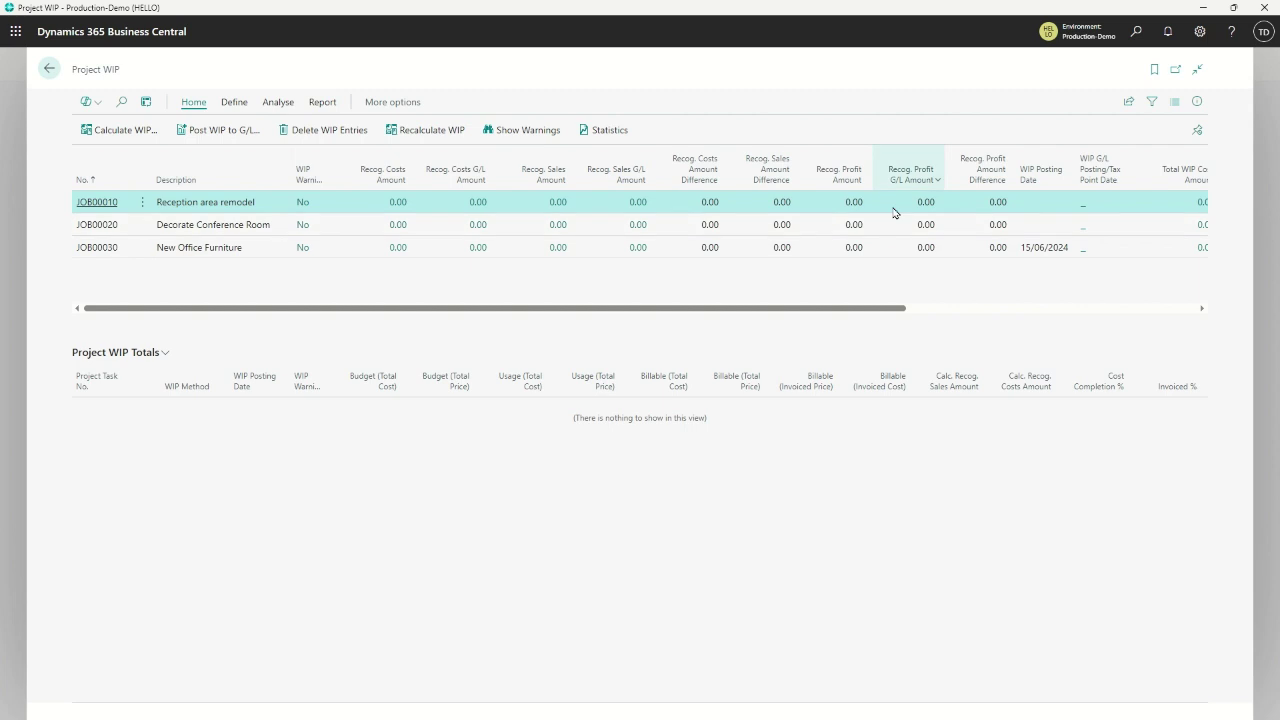
click(254, 224)
click(231, 247)
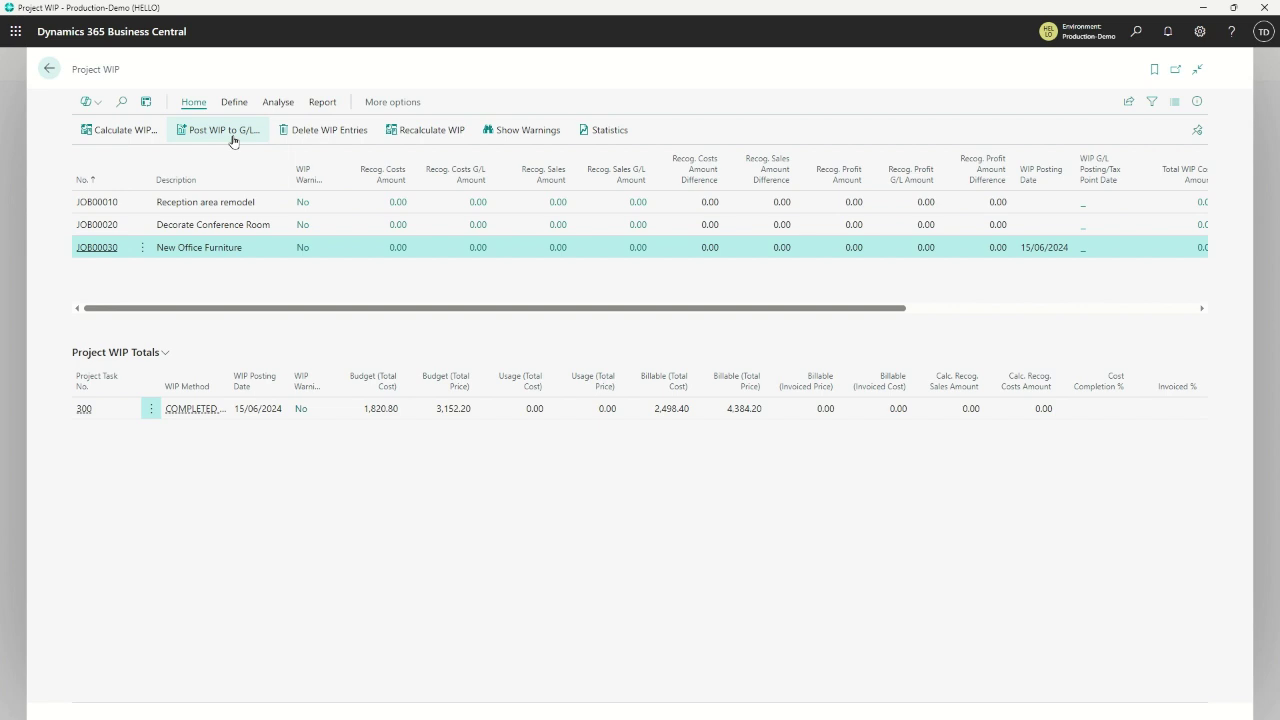
click(49, 68)
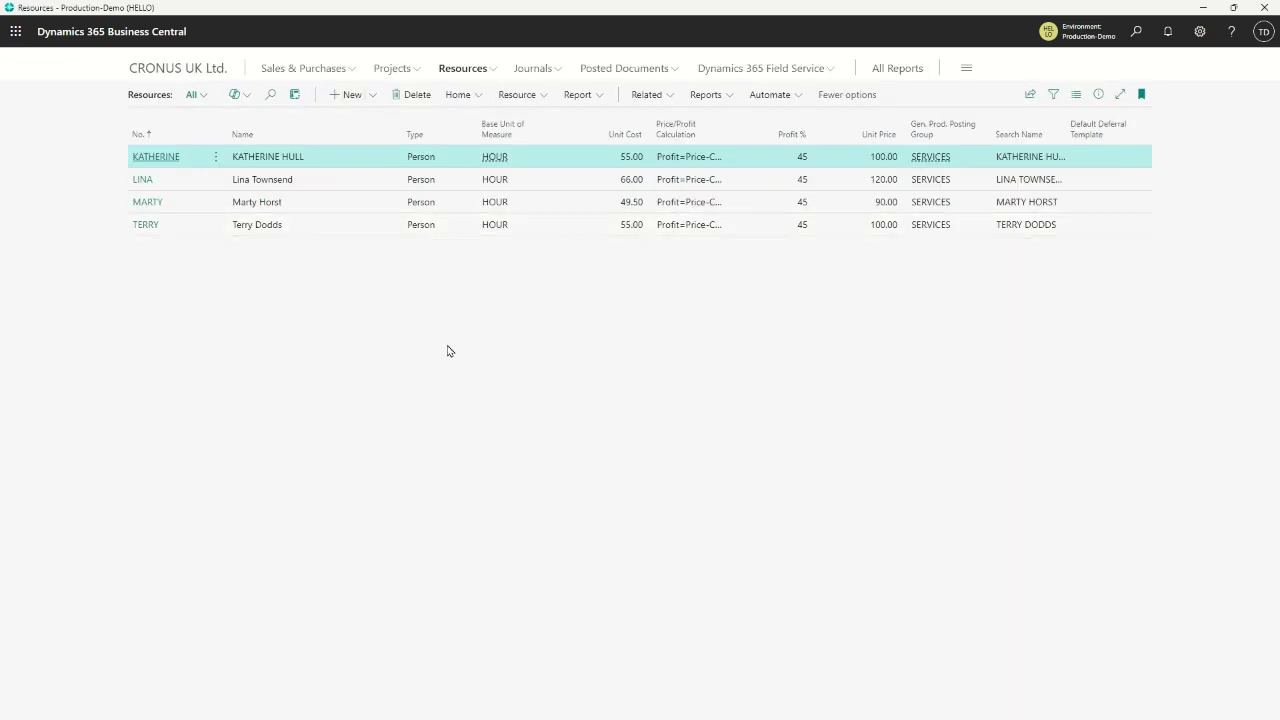